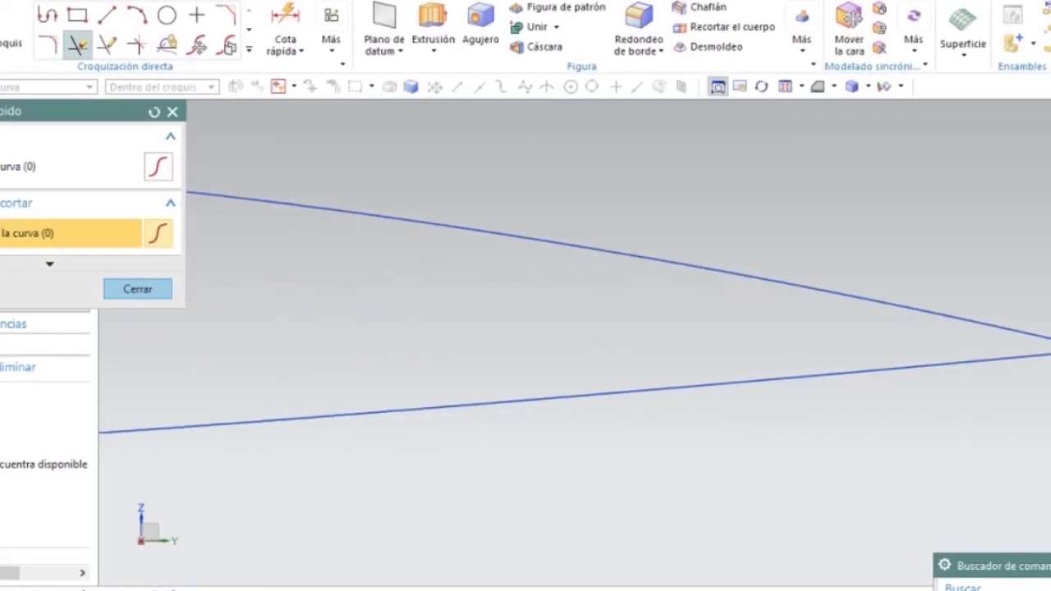
Draw a short line from the upper line's open end past the wing tip.
{"action": "left_click", "coordinate": [107, 15]}
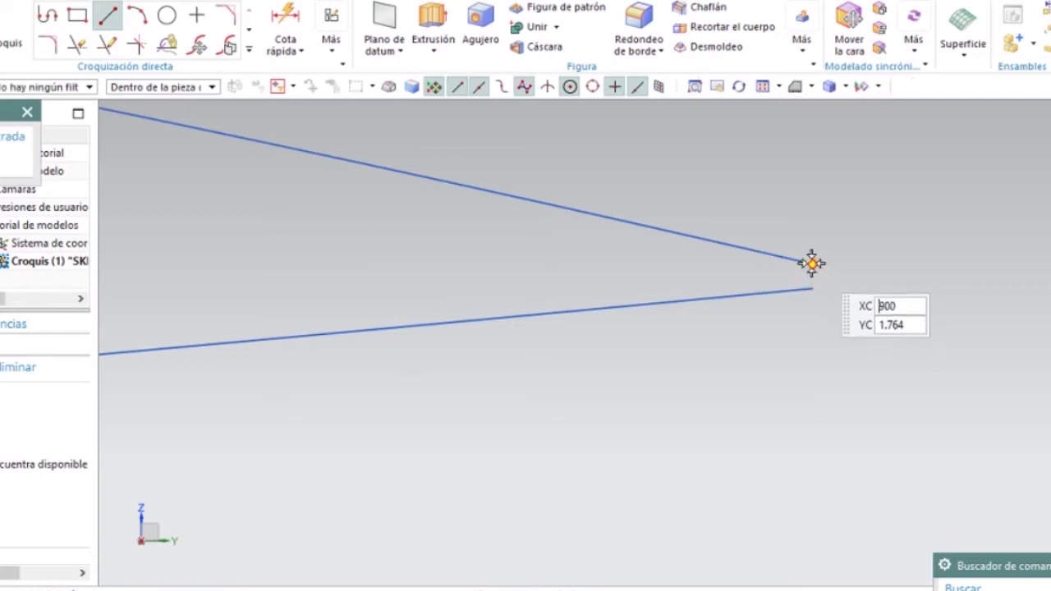
{"action": "left_click", "coordinate": [812, 264]}
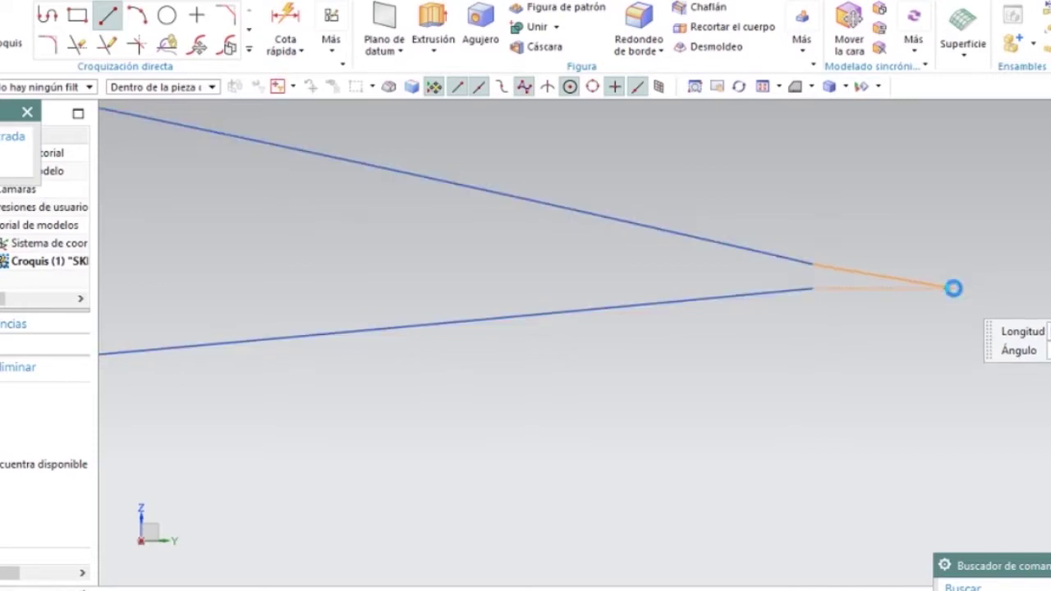
{"action": "left_click", "coordinate": [954, 288]}
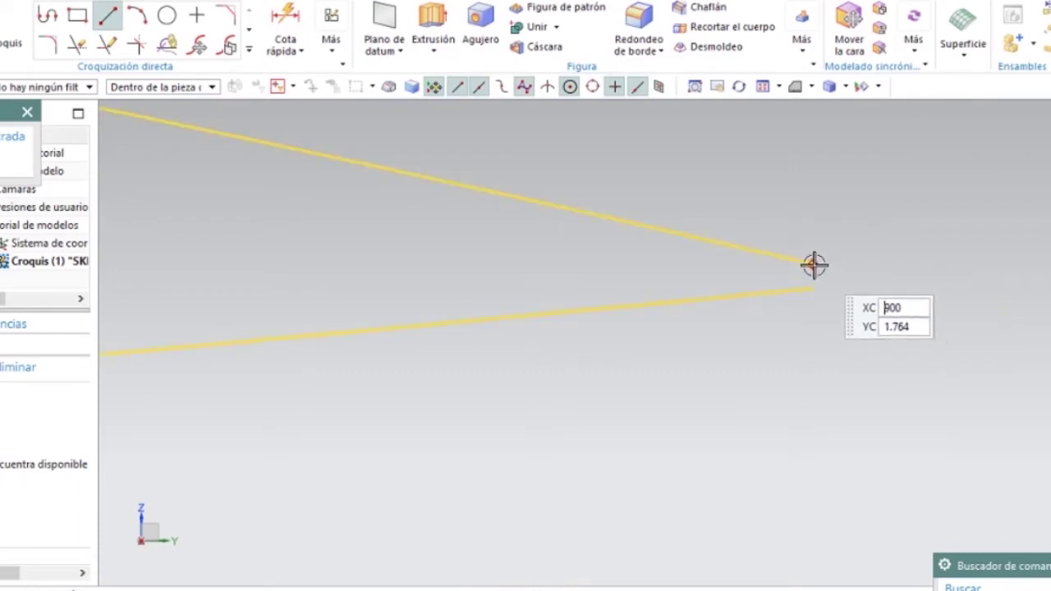
{"action": "left_click", "coordinate": [813, 264]}
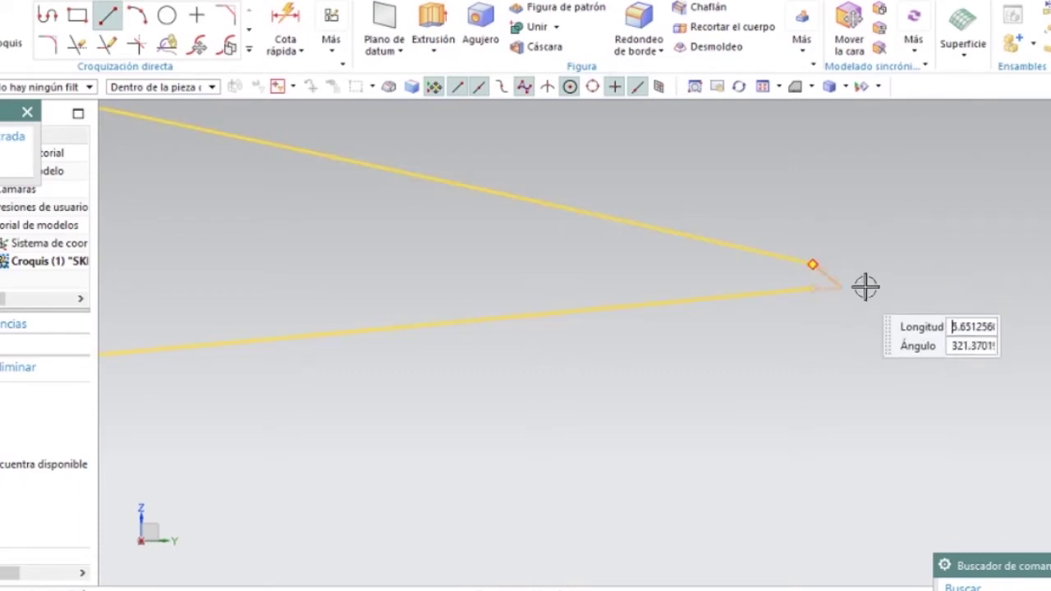
{"action": "left_click", "coordinate": [938, 293]}
Draw a second line from the lower end crossing the first, and trim the piece beyond the crossing.
{"action": "left_click", "coordinate": [815, 290]}
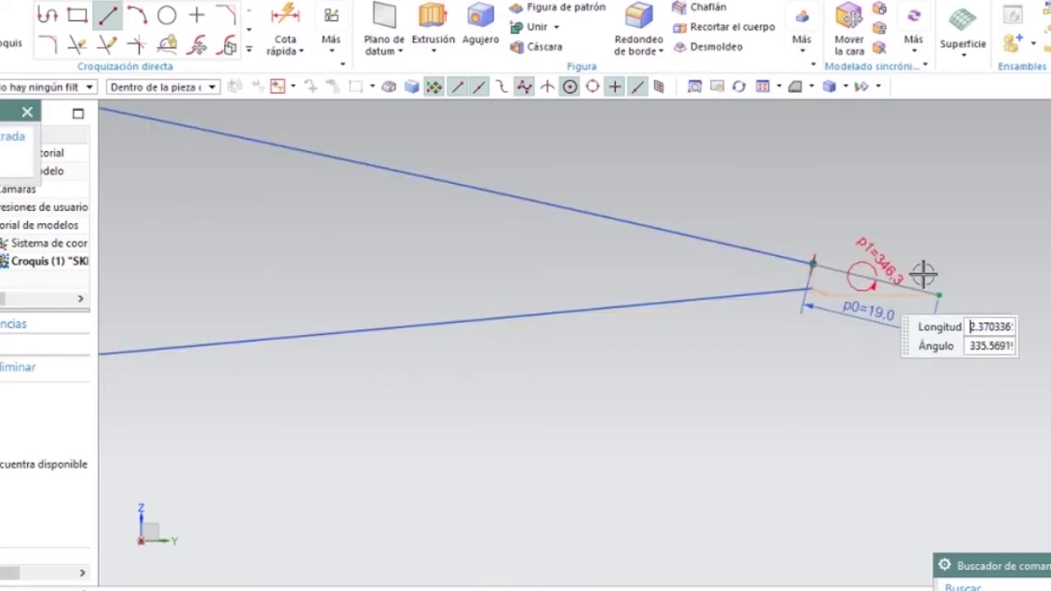
{"action": "left_click", "coordinate": [978, 263]}
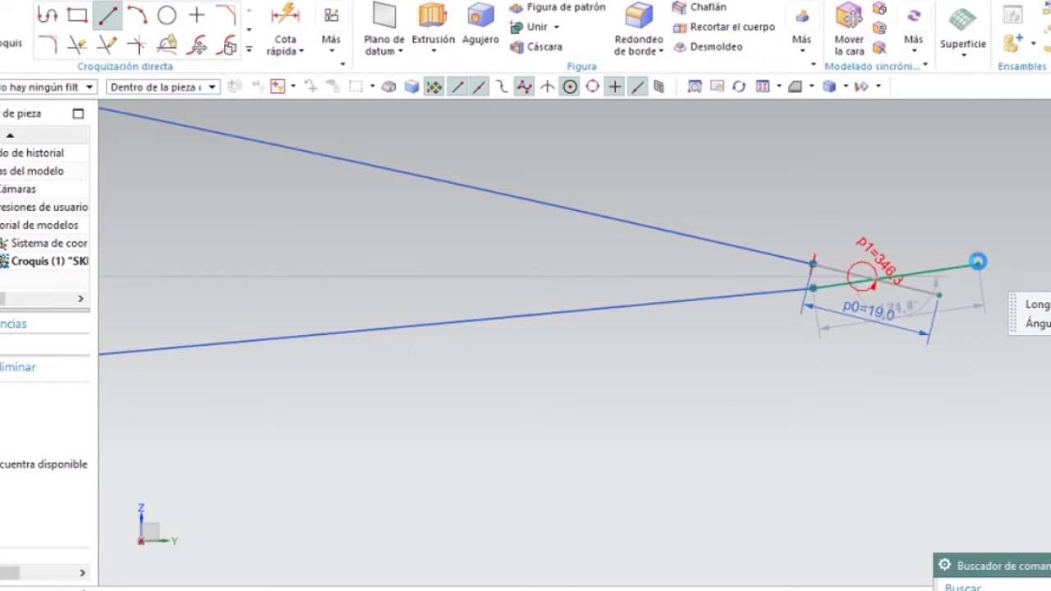
{"action": "left_click", "coordinate": [77, 43]}
{"action": "left_click", "coordinate": [937, 269]}
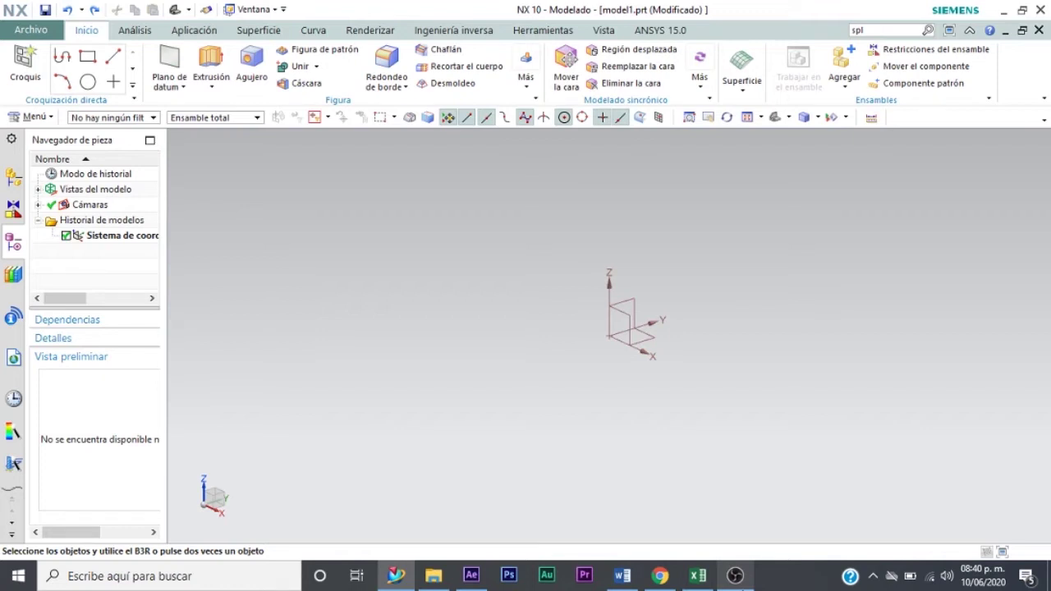
Create a new sketch on the datum plane.
{"action": "left_click", "coordinate": [32, 74]}
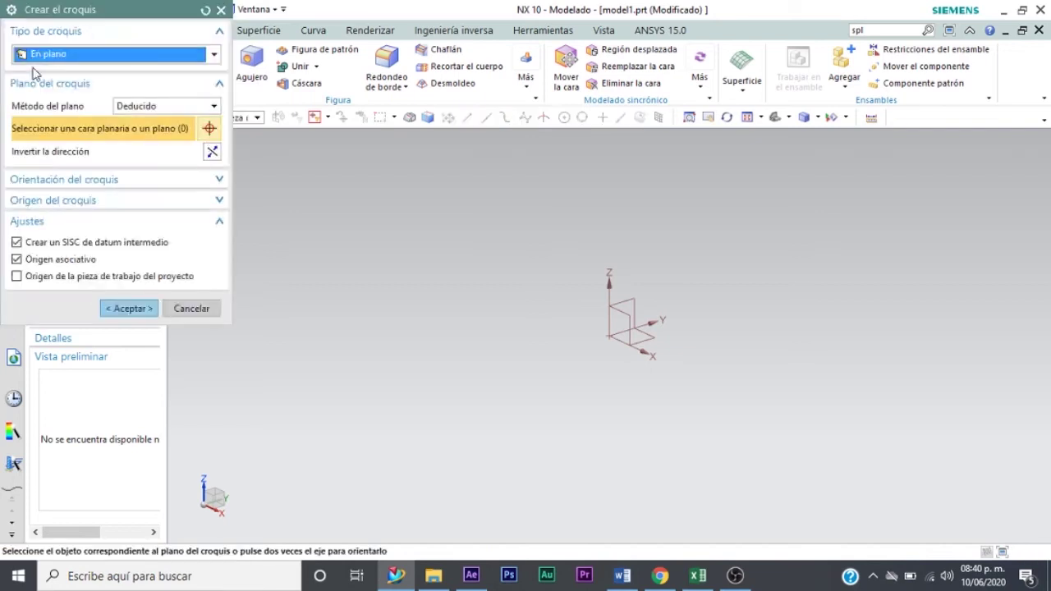
{"action": "left_click", "coordinate": [635, 293]}
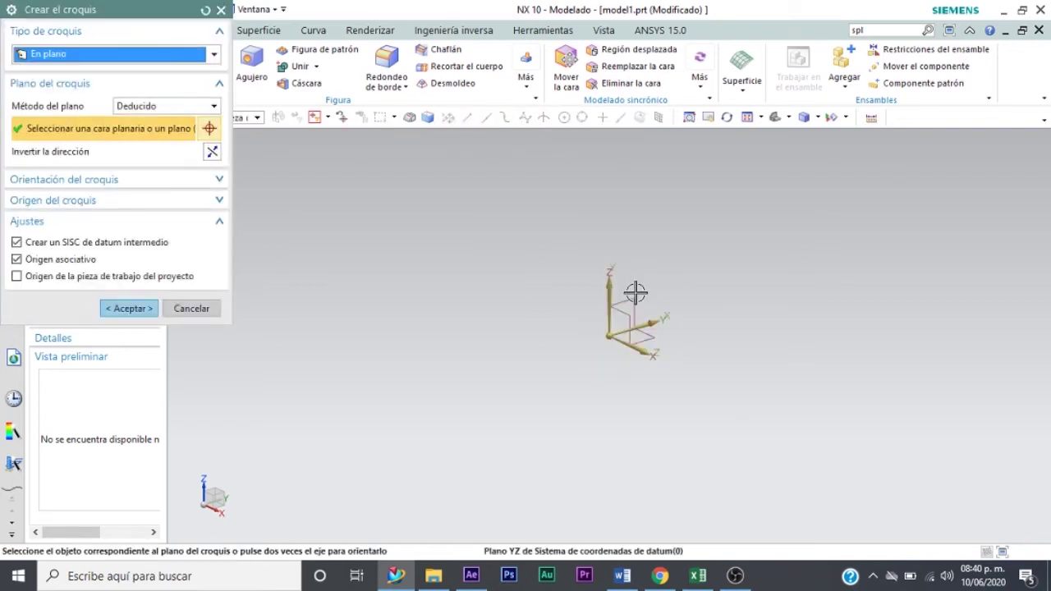
{"action": "left_click", "coordinate": [146, 304]}
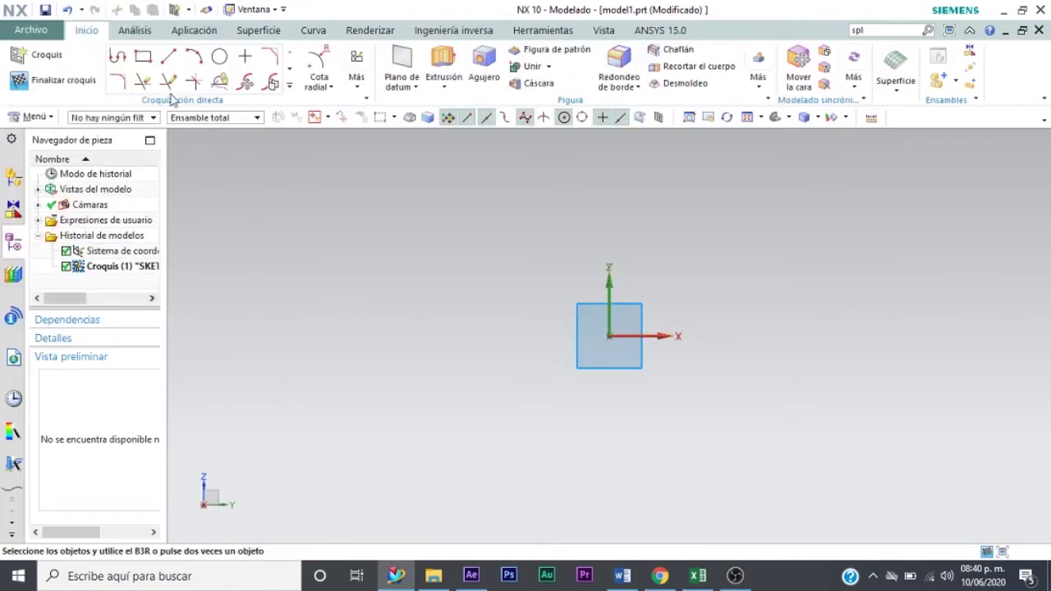
Draw a circle of roughly 99 mm diameter centred on the origin.
{"action": "left_click", "coordinate": [216, 61]}
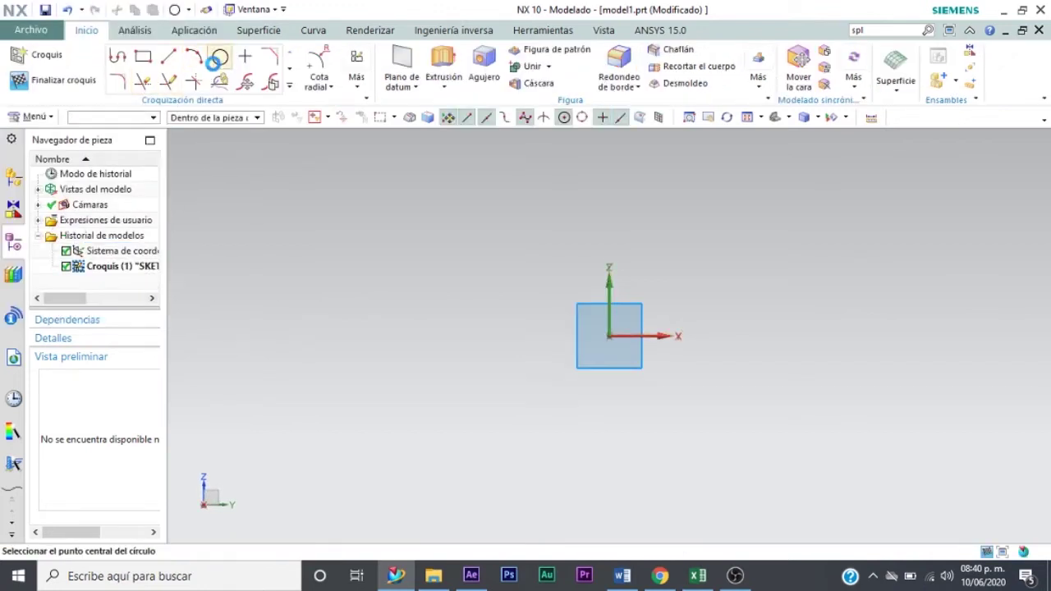
{"action": "left_click", "coordinate": [606, 336]}
{"action": "left_click", "coordinate": [718, 425]}
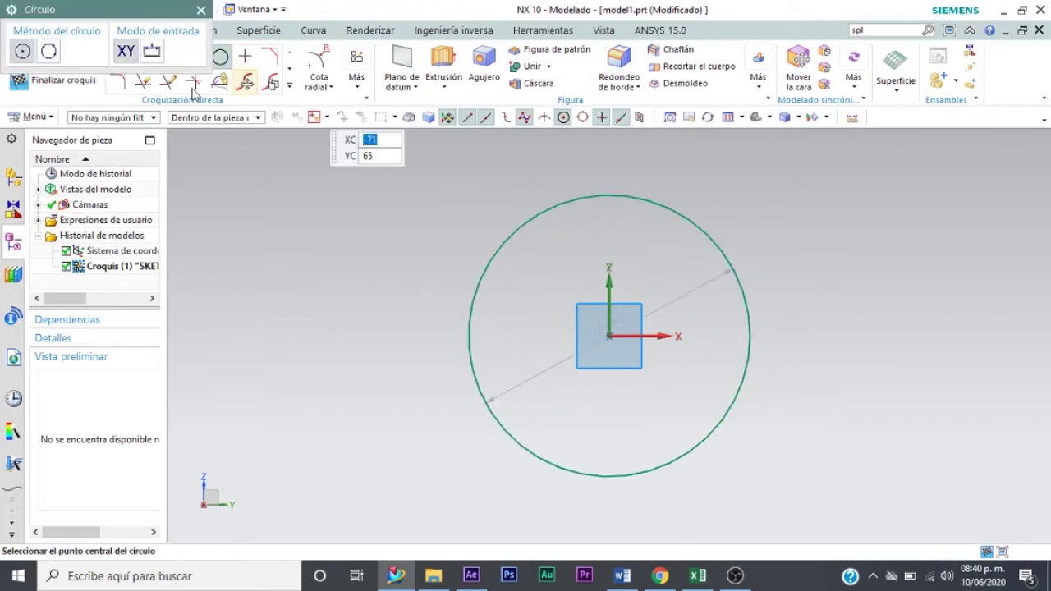
{"action": "left_click", "coordinate": [201, 10]}
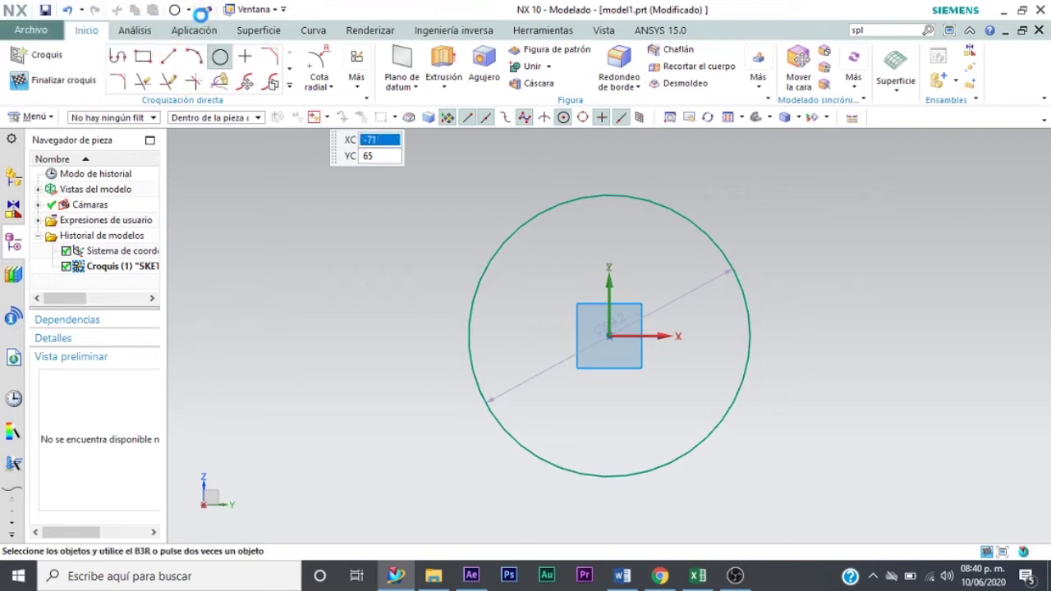
{"action": "left_click", "coordinate": [173, 58]}
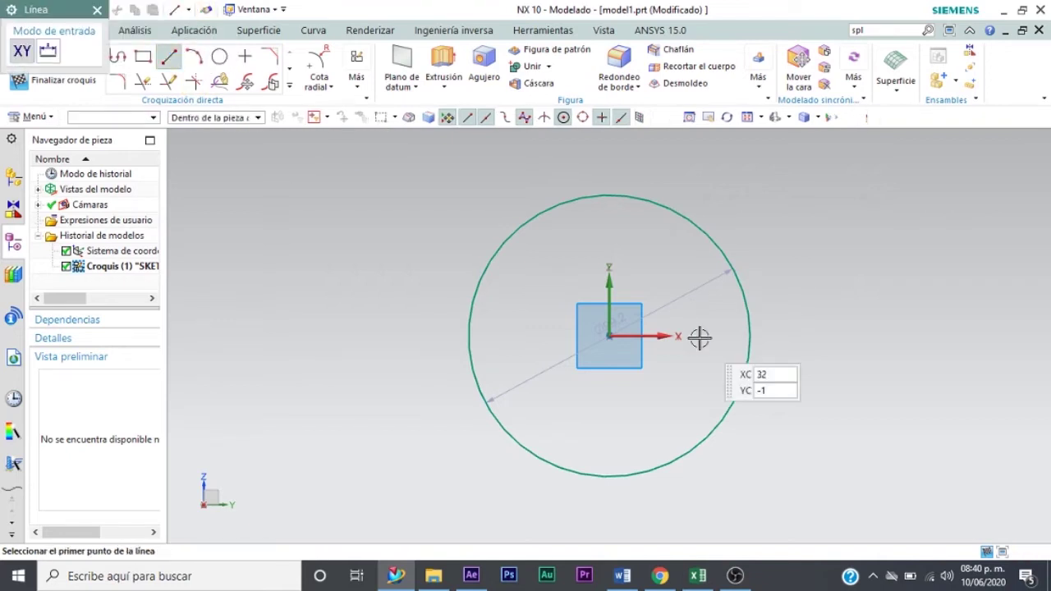
Draw the top, right and bottom straight edges from the circle's top and bottom points.
{"action": "left_click", "coordinate": [607, 194]}
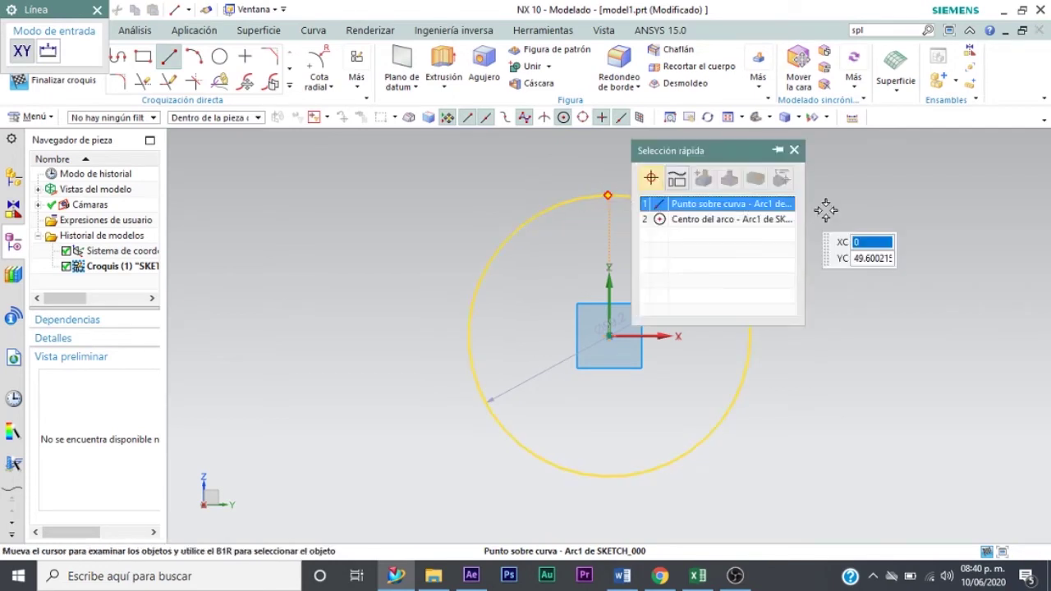
{"action": "left_click", "coordinate": [760, 207]}
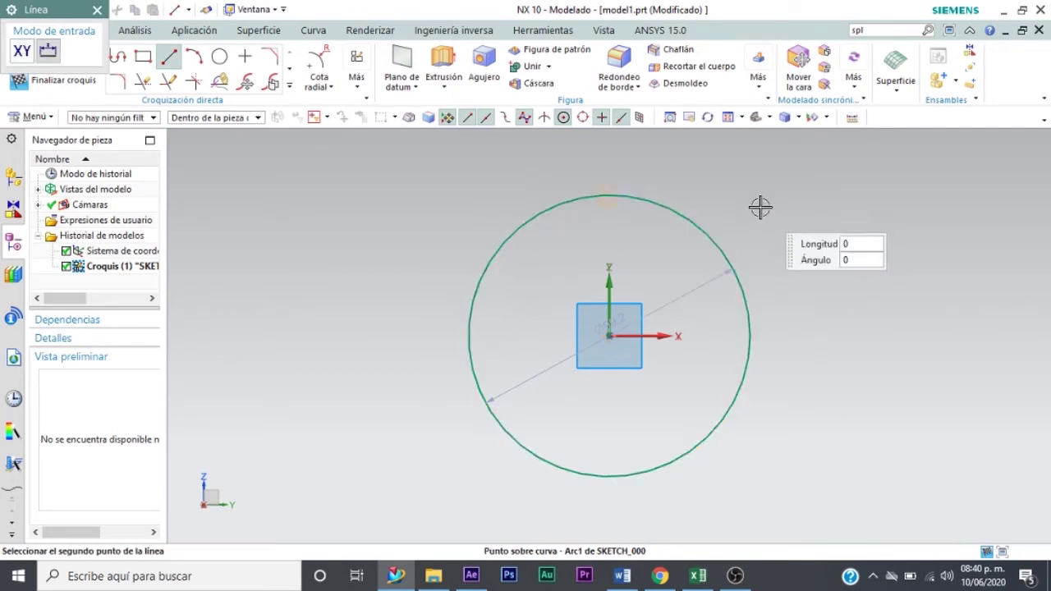
{"action": "left_click", "coordinate": [940, 194]}
{"action": "left_click", "coordinate": [607, 476]}
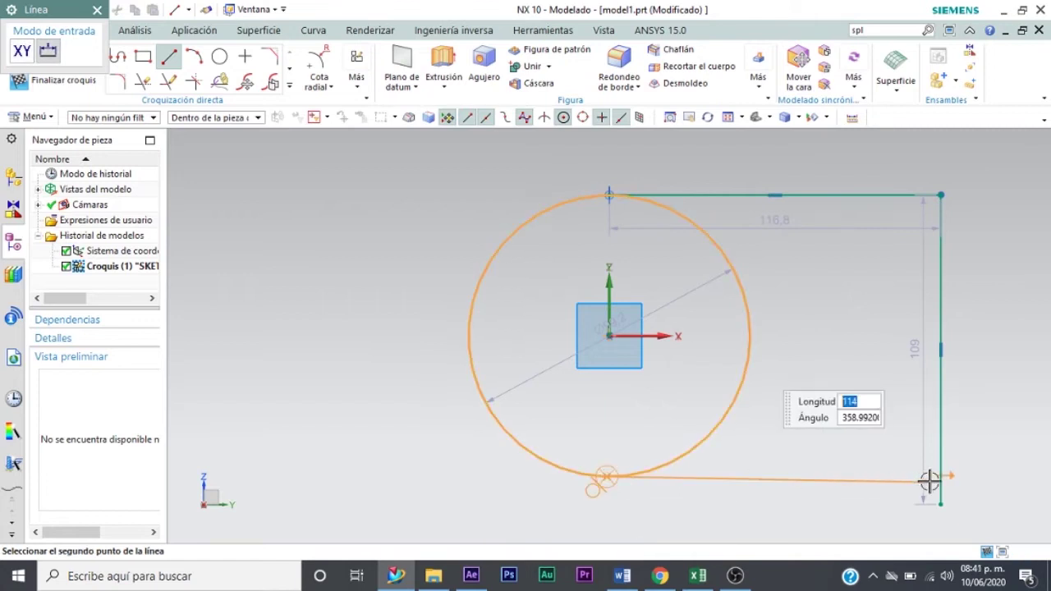
{"action": "left_click", "coordinate": [989, 476]}
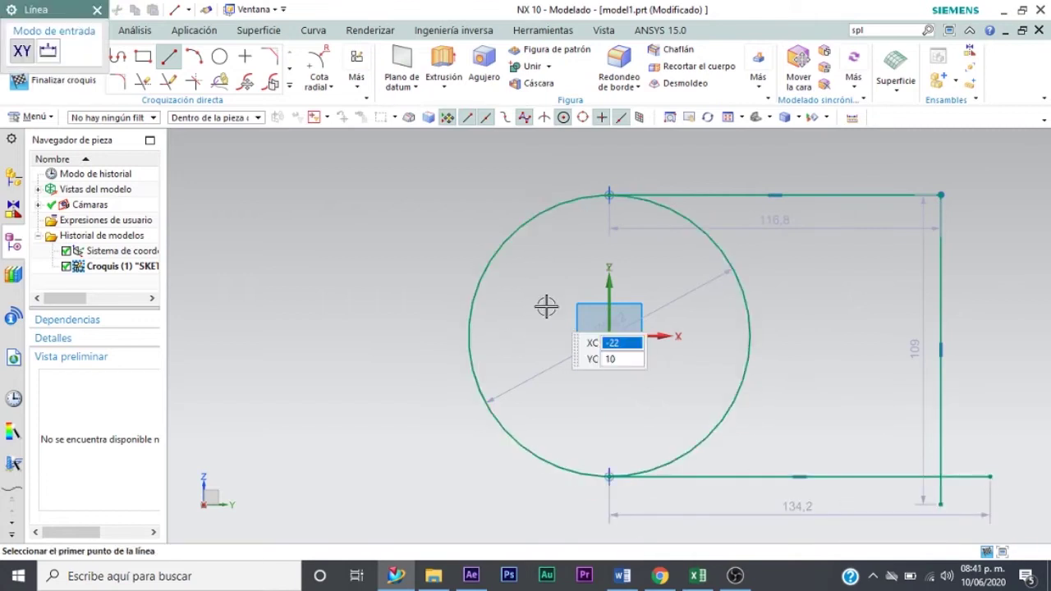
Quick Trim the corner overhangs and the circle's right half to close the D-shaped profile.
{"action": "left_click", "coordinate": [168, 82]}
{"action": "left_click", "coordinate": [942, 499]}
{"action": "left_click", "coordinate": [967, 476]}
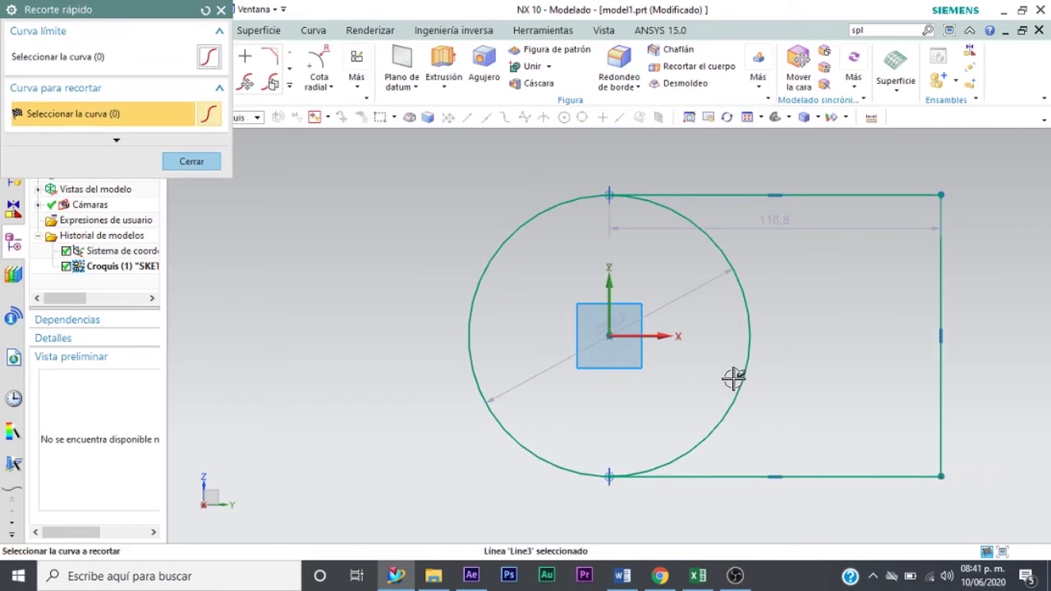
{"action": "left_click", "coordinate": [735, 377]}
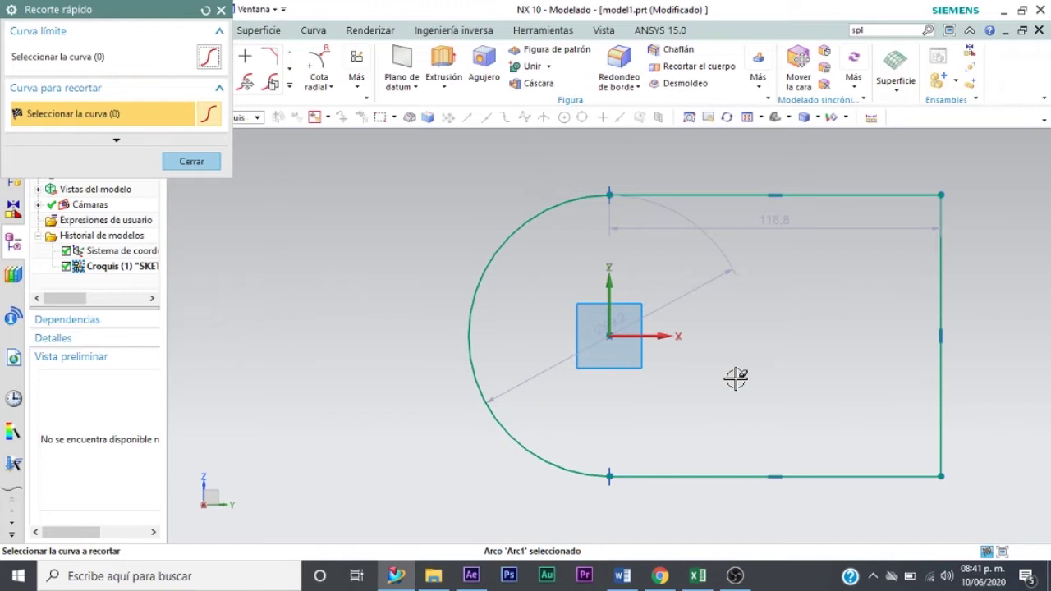
{"action": "left_click", "coordinate": [211, 166]}
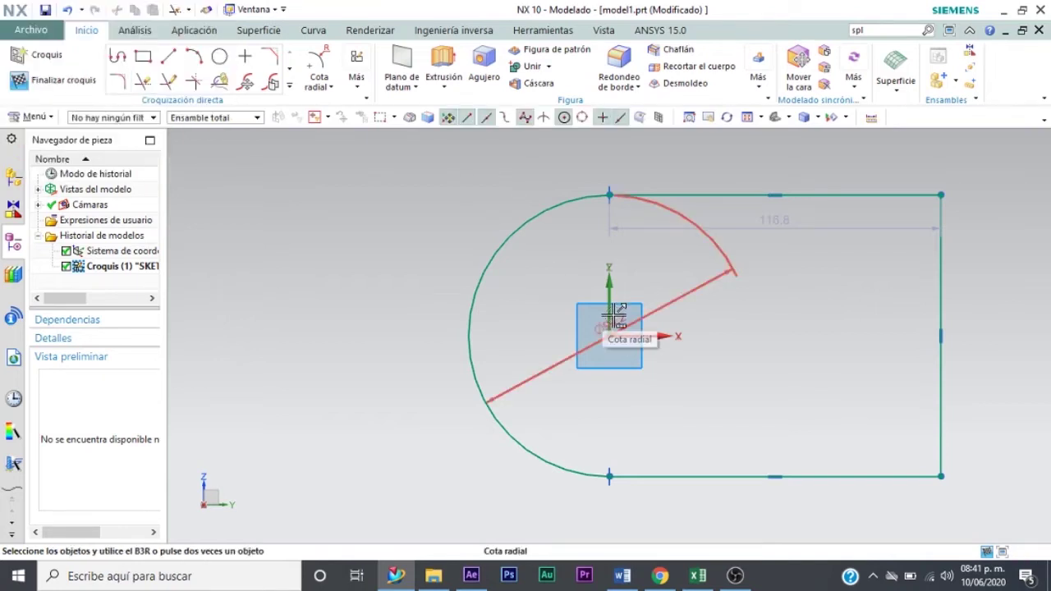
Set the arc's diameter dimension p0 to 14400 mm, zooming in on the top of the arc.
{"action": "left_click", "coordinate": [615, 316]}
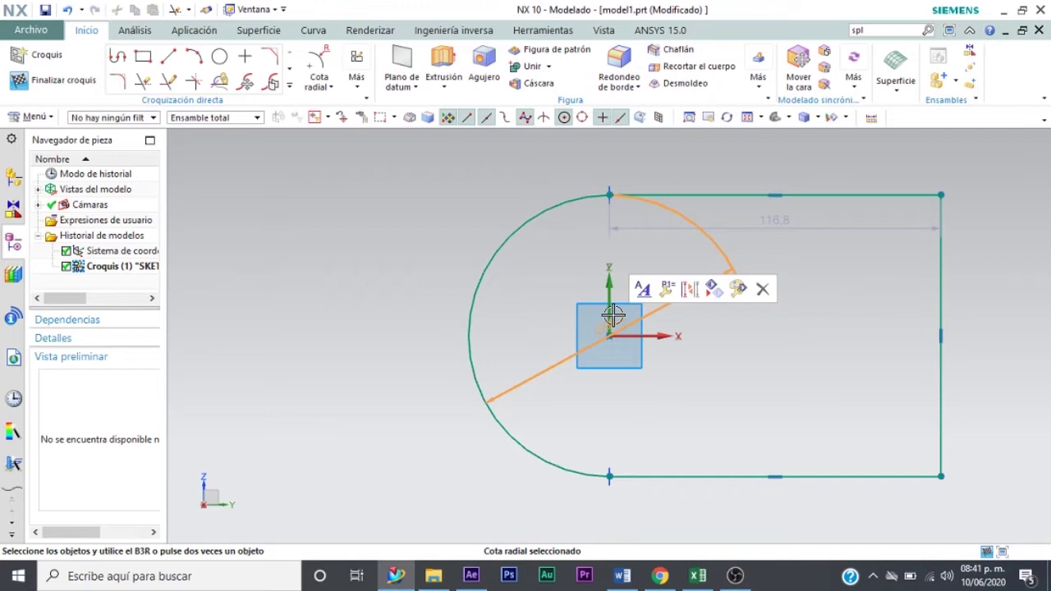
{"action": "double_click", "coordinate": [613, 314]}
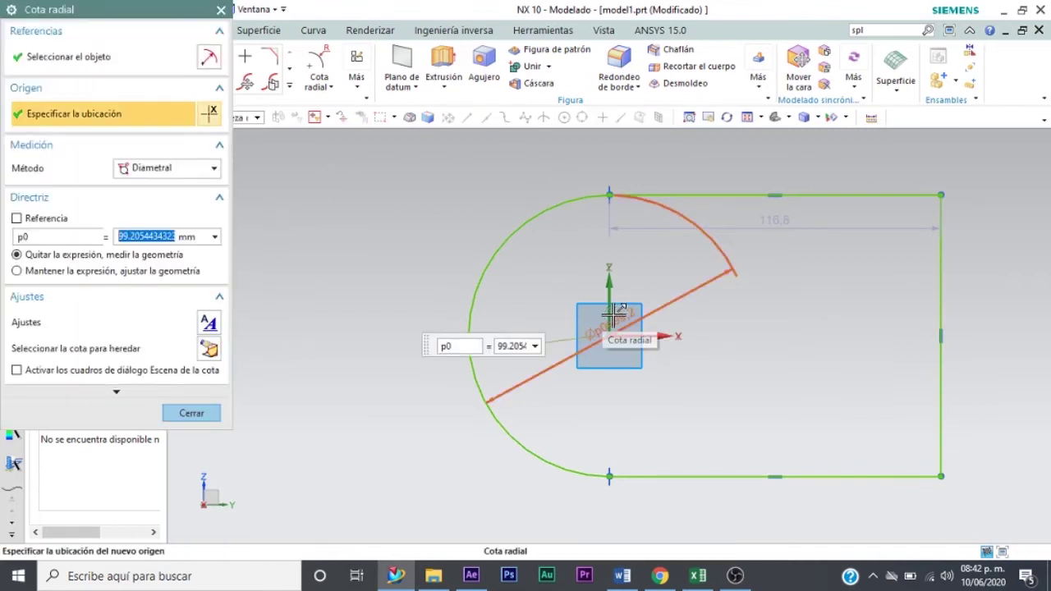
{"action": "type", "text": "14400"}
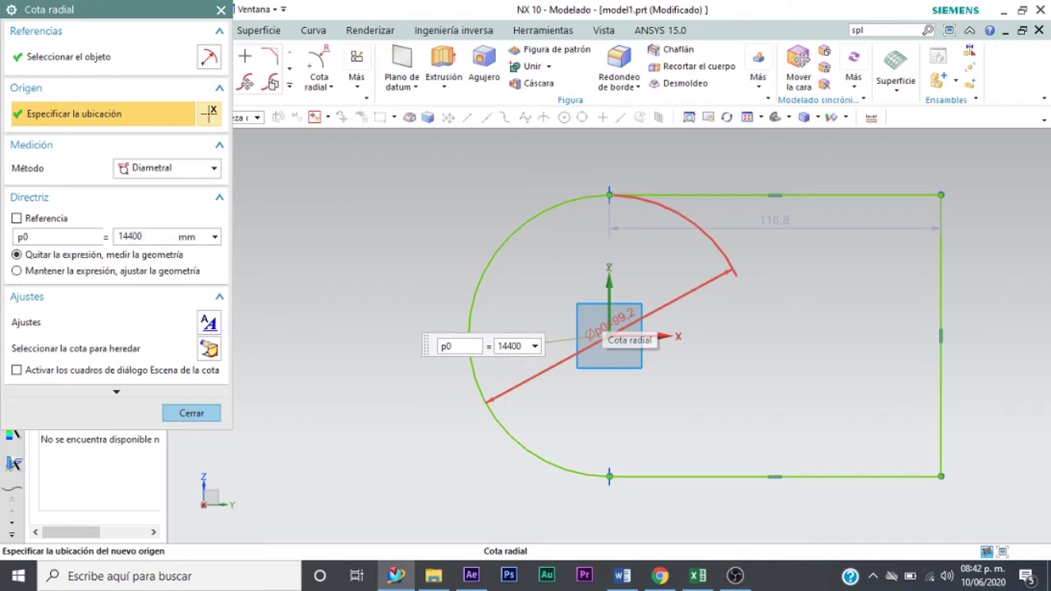
{"action": "key", "text": "Return"}
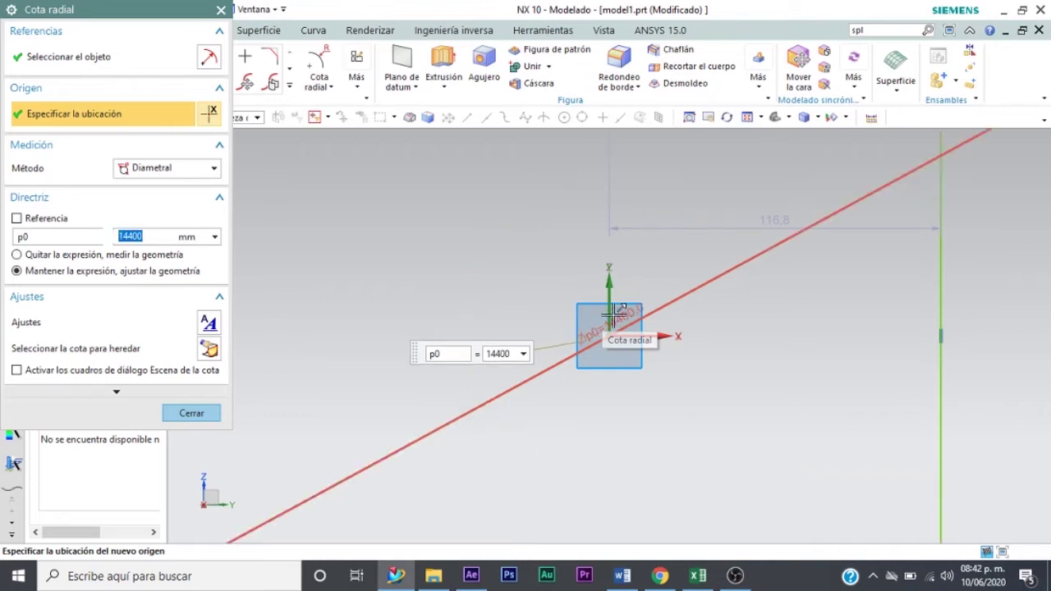
{"action": "left_click", "coordinate": [786, 118]}
{"action": "left_click", "coordinate": [820, 160]}
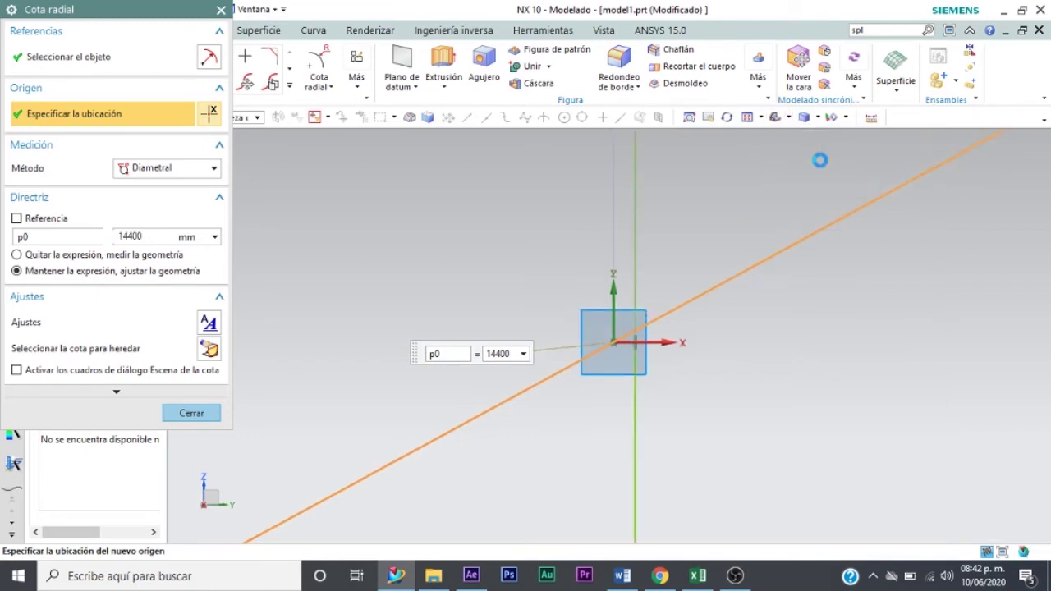
{"action": "left_click", "coordinate": [690, 118]}
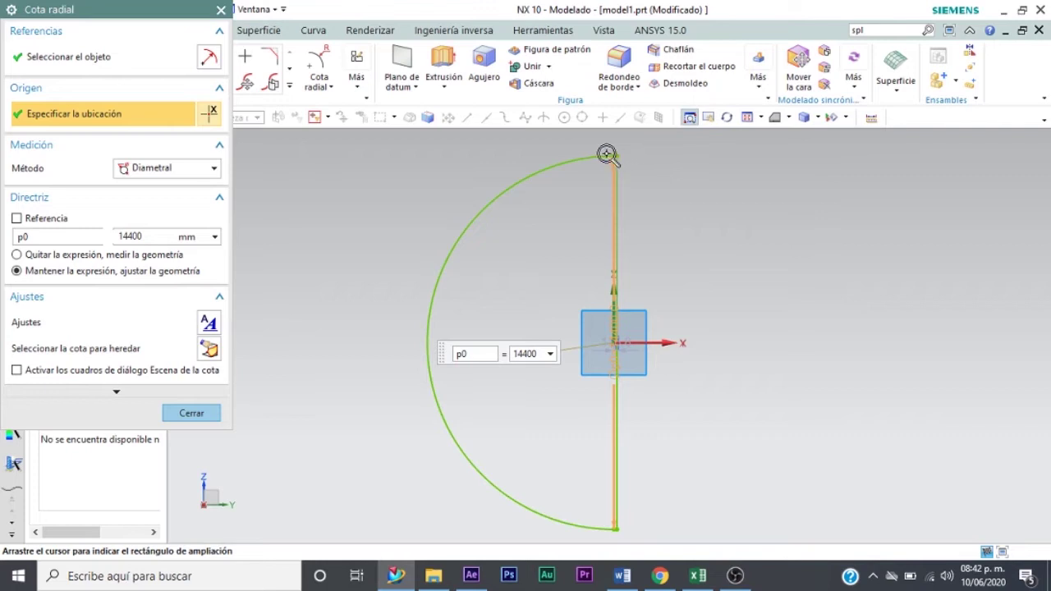
{"action": "left_click_drag", "start_coordinate": [606, 153], "coordinate": [626, 164]}
{"action": "left_click_drag", "start_coordinate": [504, 222], "coordinate": [647, 284]}
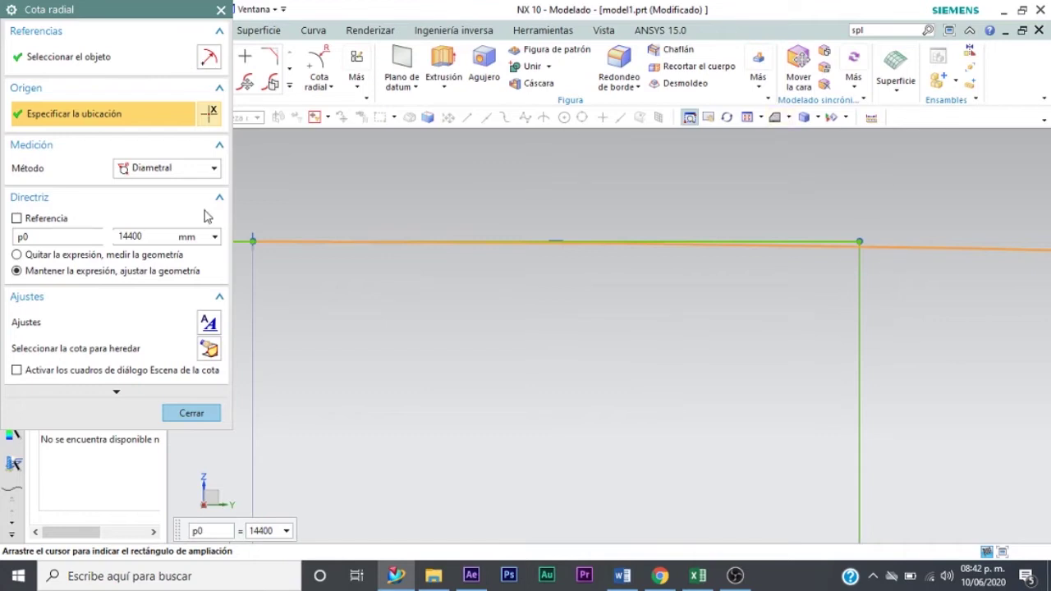
{"action": "left_click", "coordinate": [184, 417]}
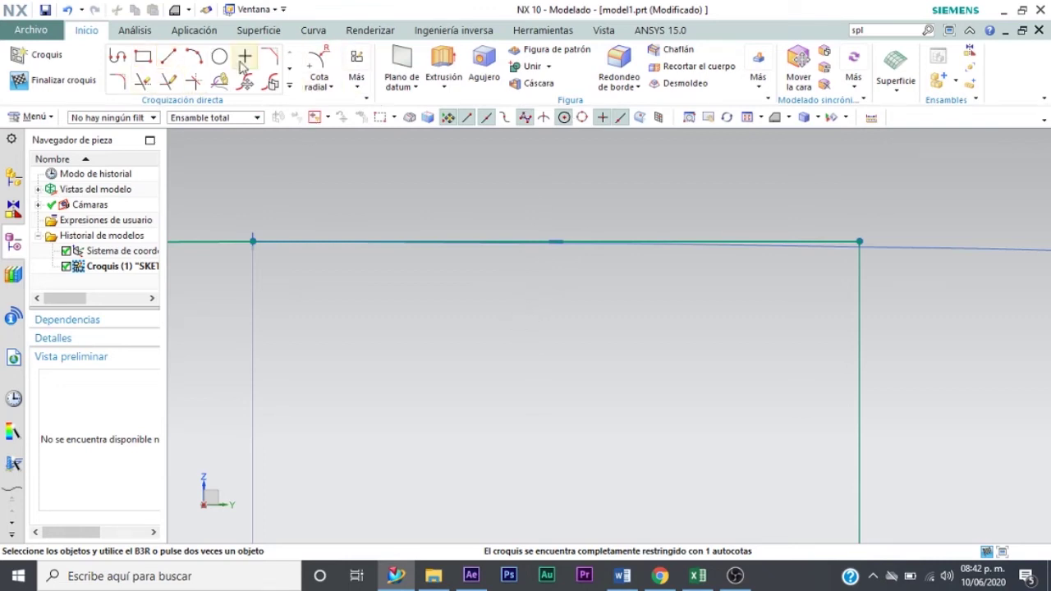
Add a linear dimension p1 of 14400 to the top straight edge.
{"action": "left_click", "coordinate": [329, 87]}
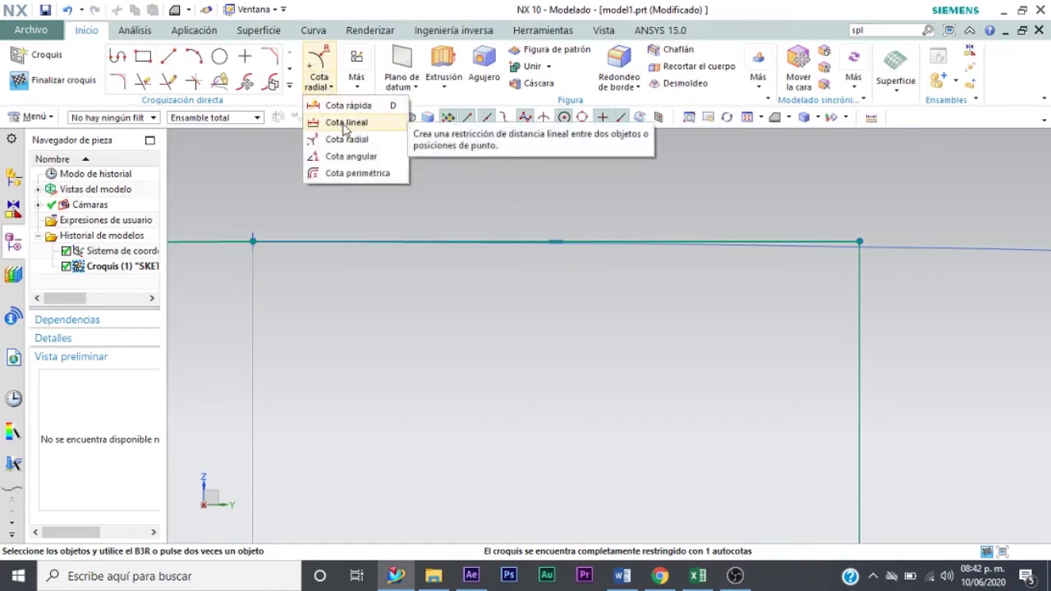
{"action": "left_click", "coordinate": [345, 123]}
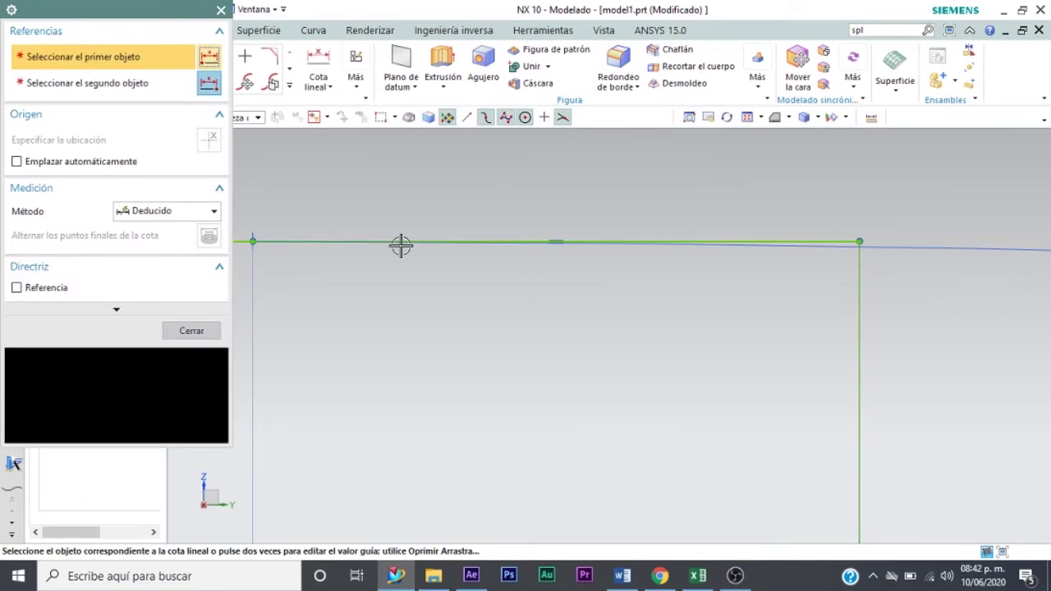
{"action": "left_click", "coordinate": [401, 244]}
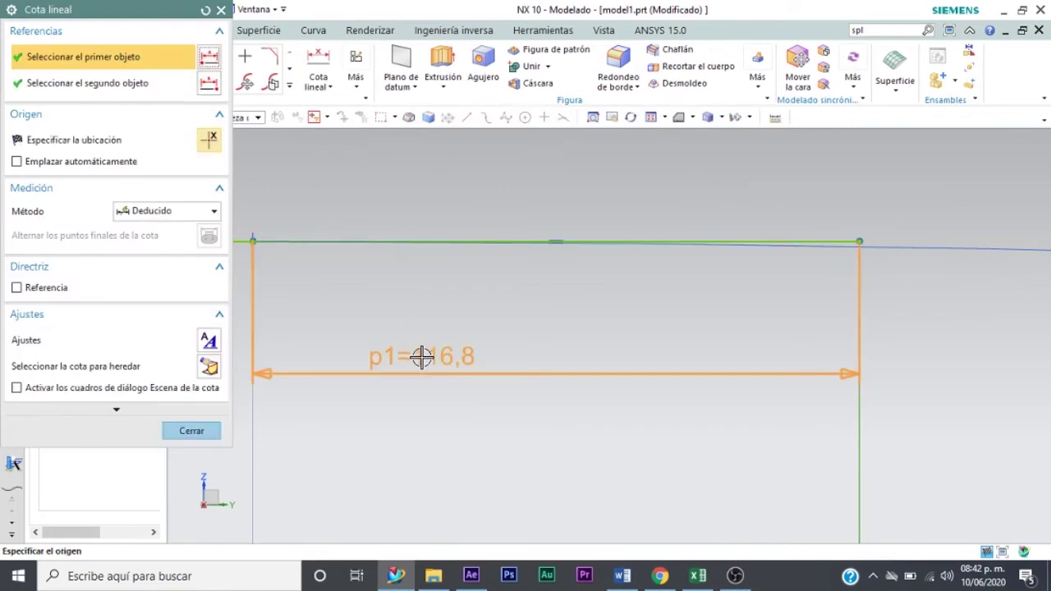
{"action": "left_click", "coordinate": [497, 369]}
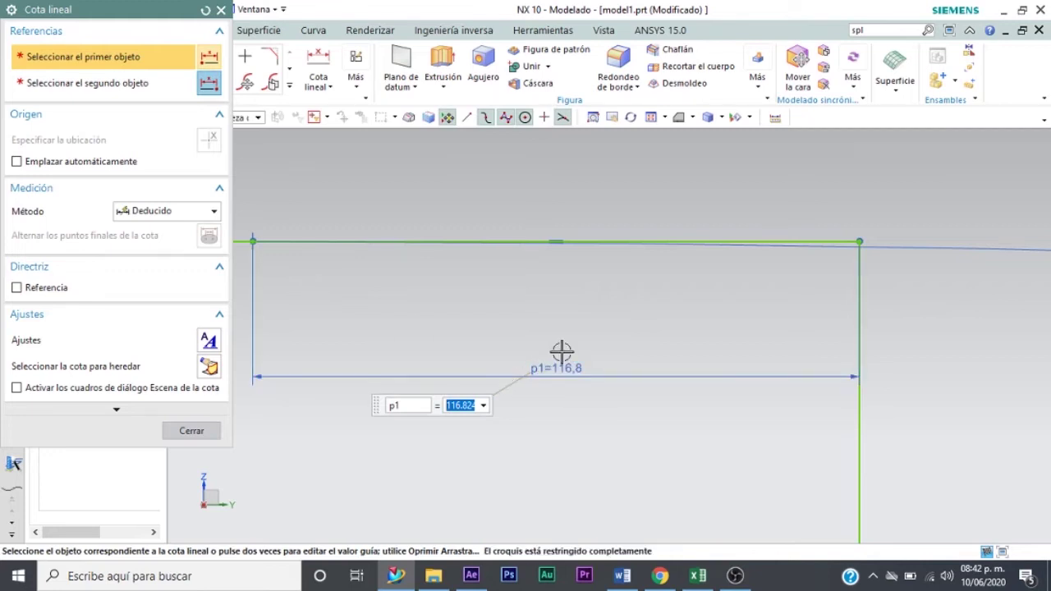
{"action": "type", "text": "14400"}
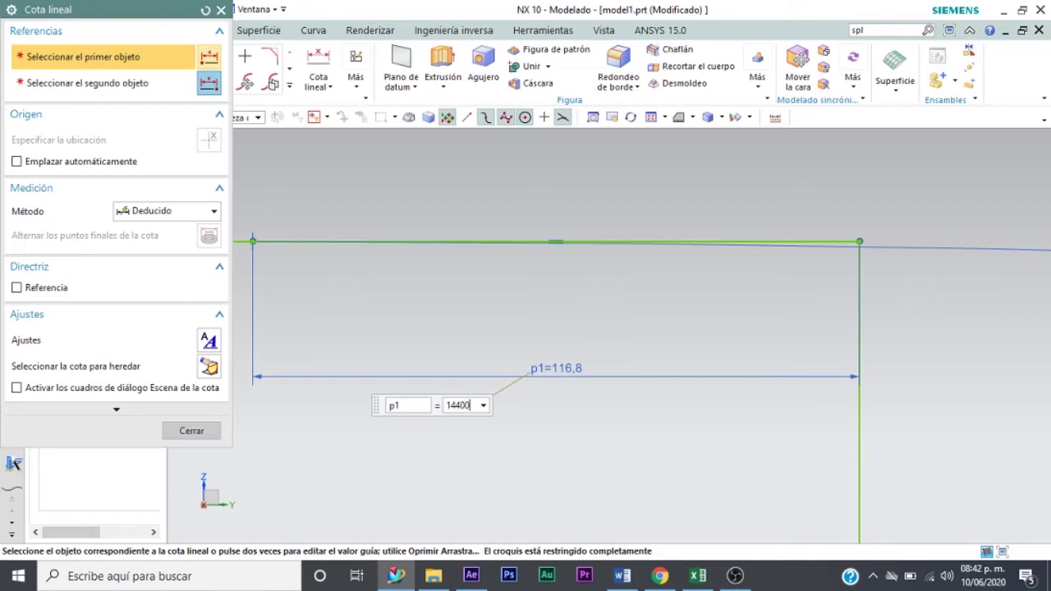
{"action": "key", "text": "Return"}
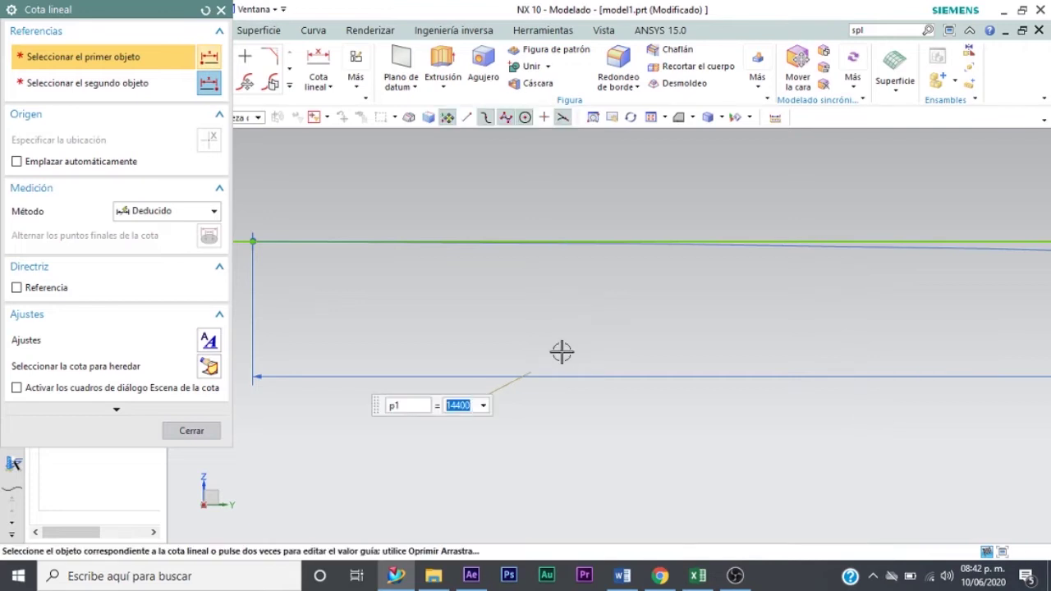
{"action": "left_click", "coordinate": [675, 118]}
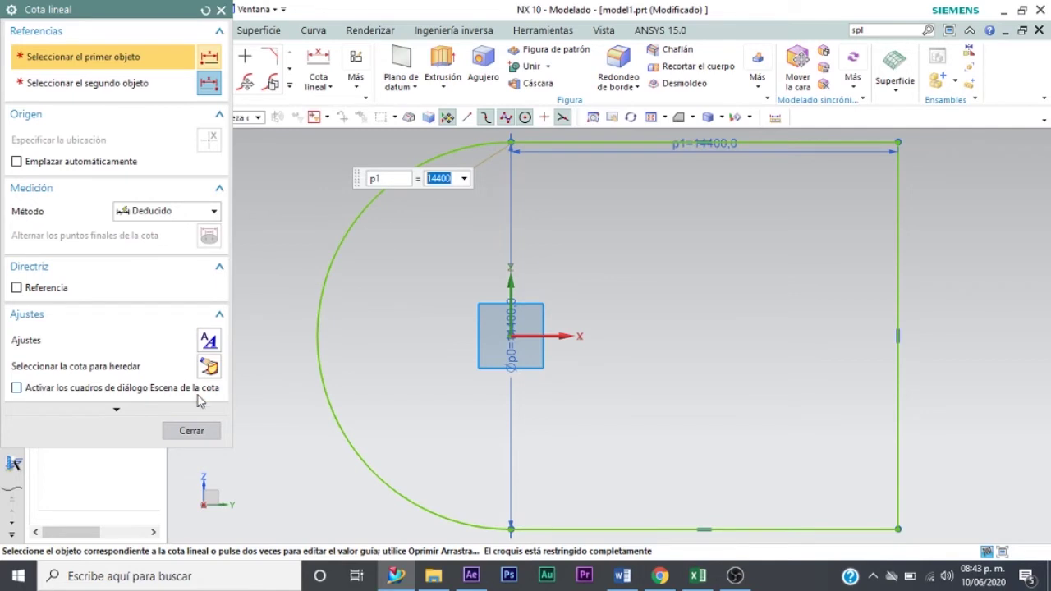
{"action": "left_click", "coordinate": [192, 430]}
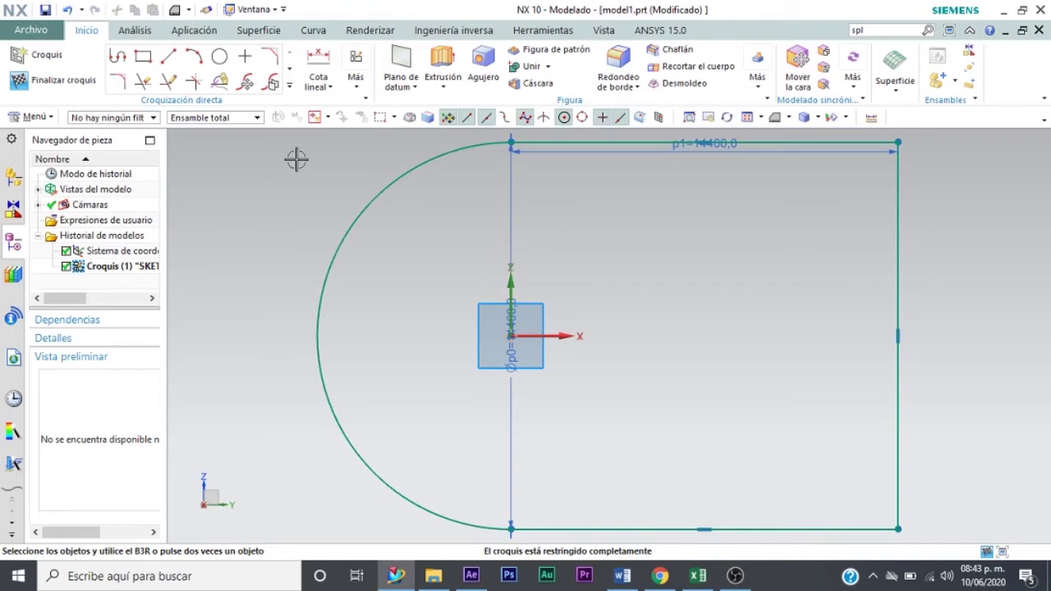
Draw a horizontal centre line from the arc's midpoint past the right edge.
{"action": "left_click", "coordinate": [167, 56]}
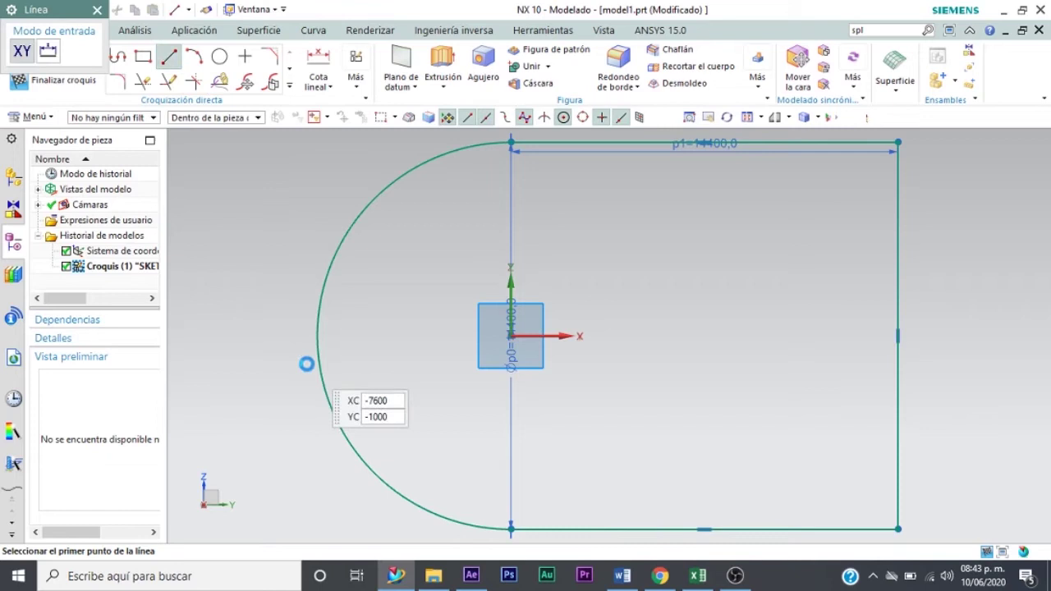
{"action": "left_click", "coordinate": [317, 331]}
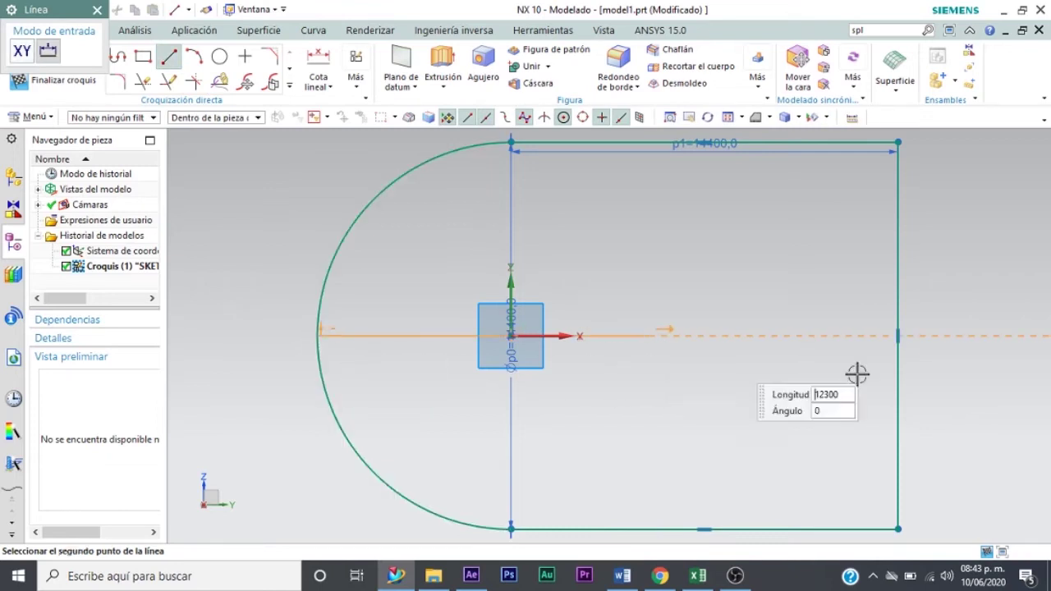
{"action": "left_click", "coordinate": [969, 329]}
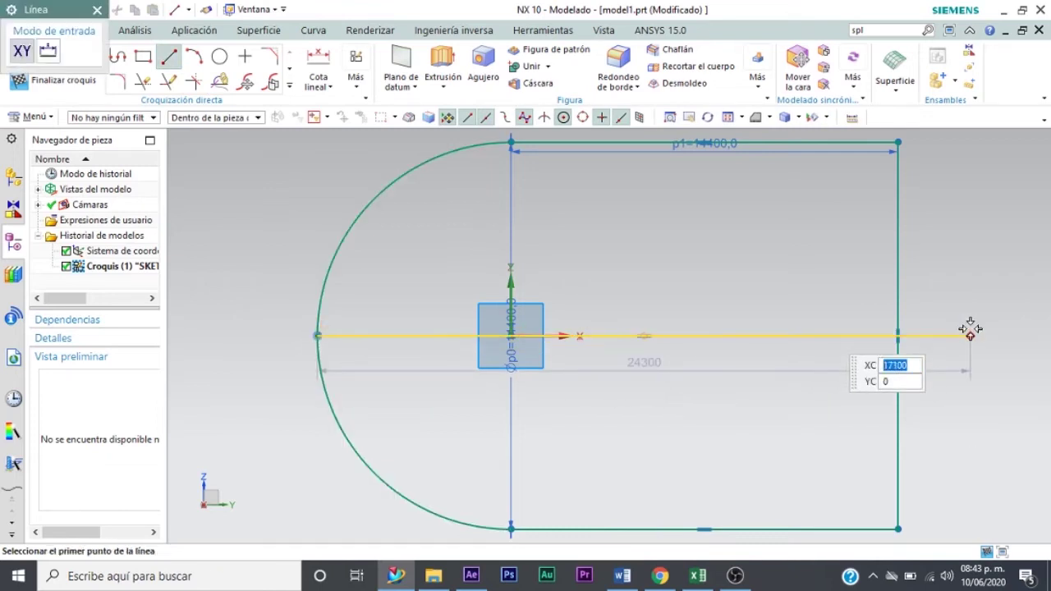
{"action": "key", "text": "Escape"}
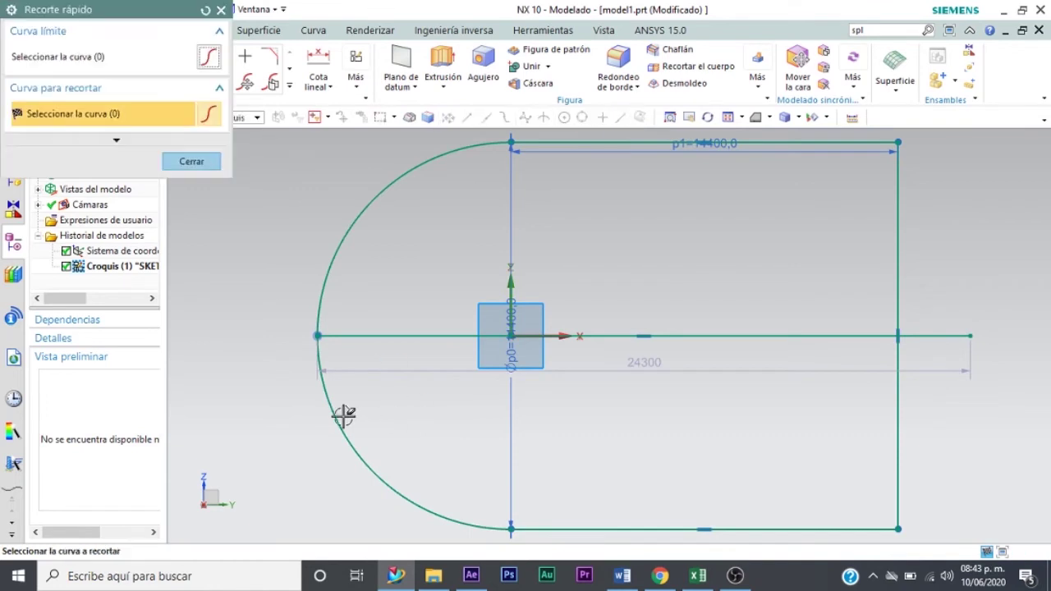
Trim the bottom edge, lower vertical segment and right stub, then finish the sketch.
{"action": "left_click", "coordinate": [526, 523]}
{"action": "left_click", "coordinate": [893, 481]}
{"action": "left_click", "coordinate": [951, 339]}
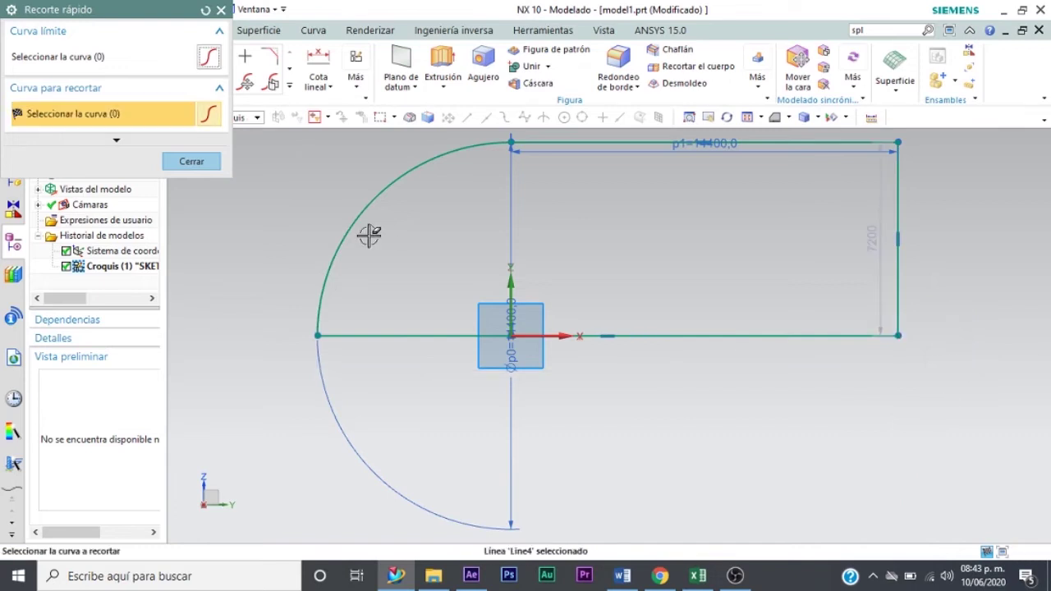
{"action": "left_click", "coordinate": [197, 163]}
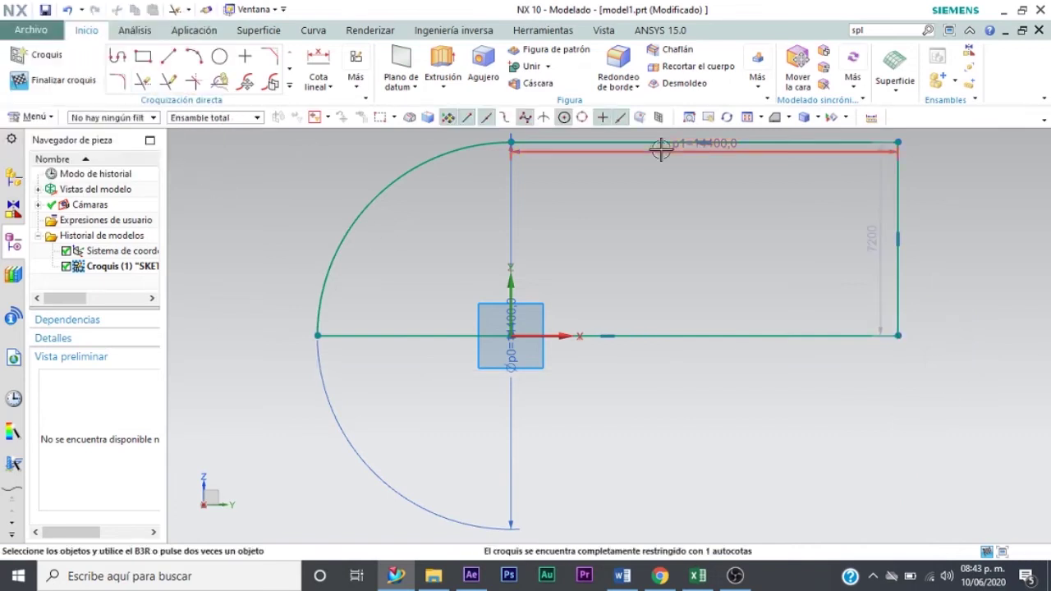
{"action": "left_click", "coordinate": [62, 82]}
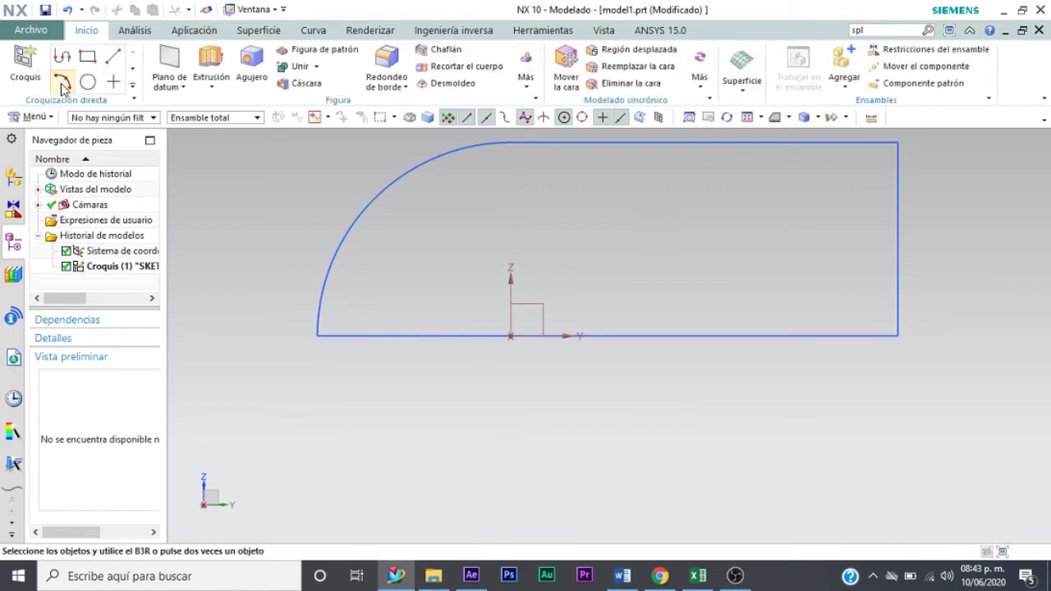
Switch to the Trimetric view and choose Revolve from the Extrude dropdown.
{"action": "left_click", "coordinate": [788, 118]}
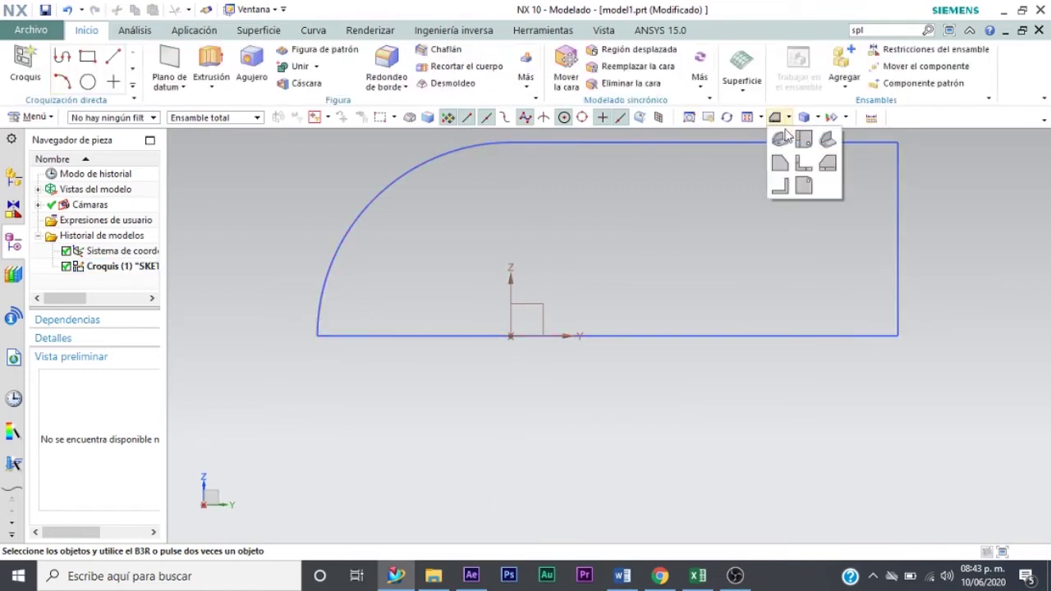
{"action": "left_click", "coordinate": [779, 139]}
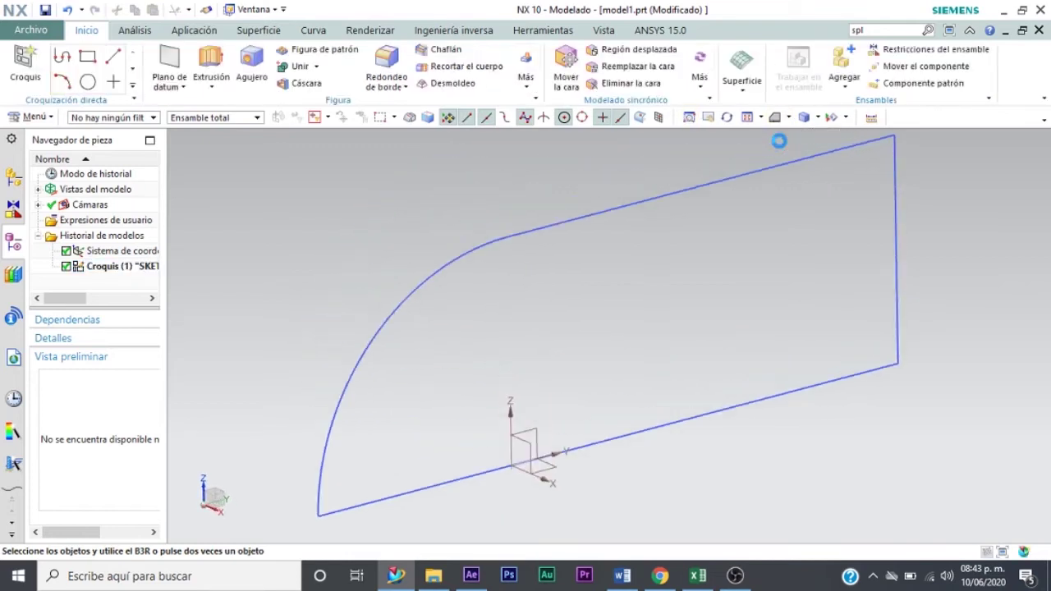
{"action": "left_click", "coordinate": [212, 87]}
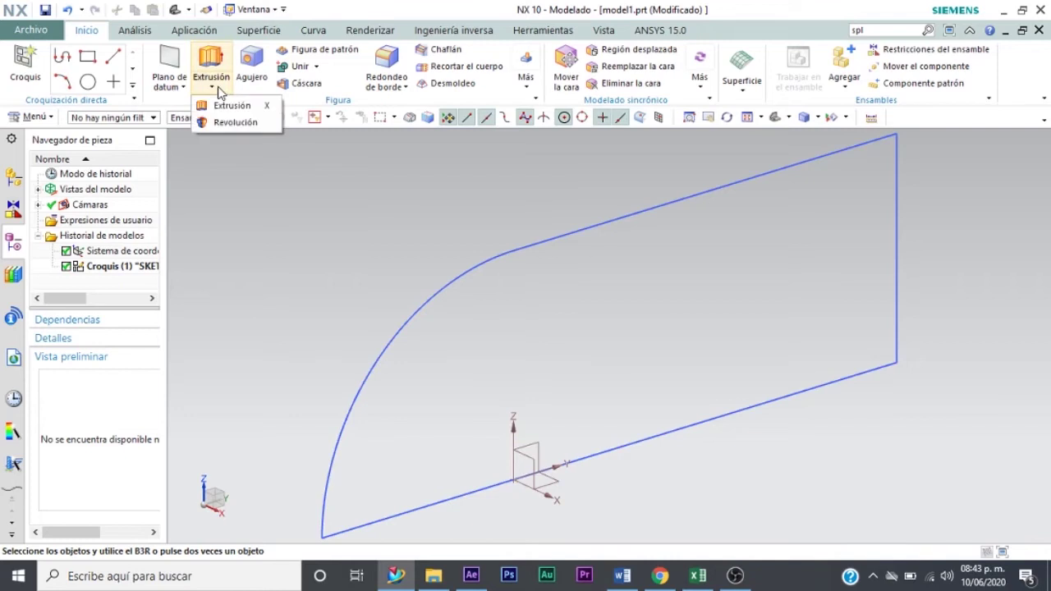
{"action": "left_click", "coordinate": [232, 128]}
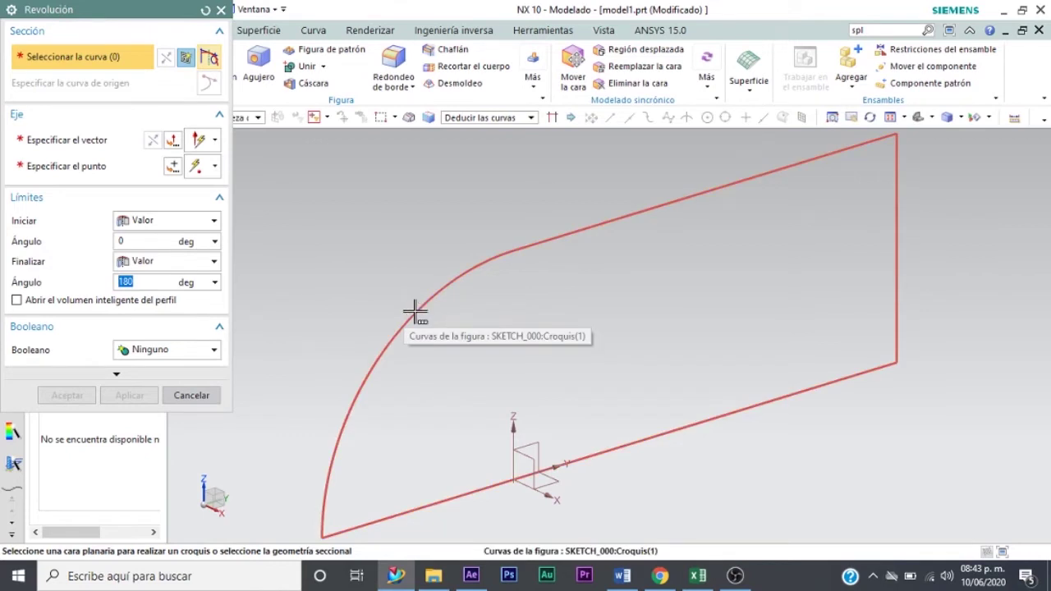
Revolve the sketch 180° about the Y axis through the origin.
{"action": "left_click", "coordinate": [414, 312]}
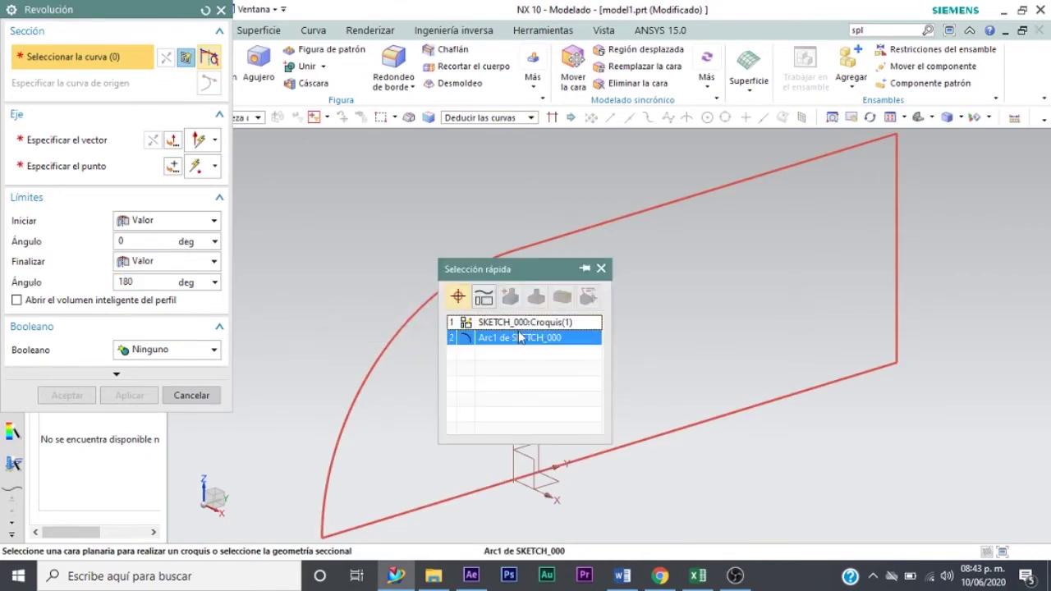
{"action": "left_click", "coordinate": [518, 321]}
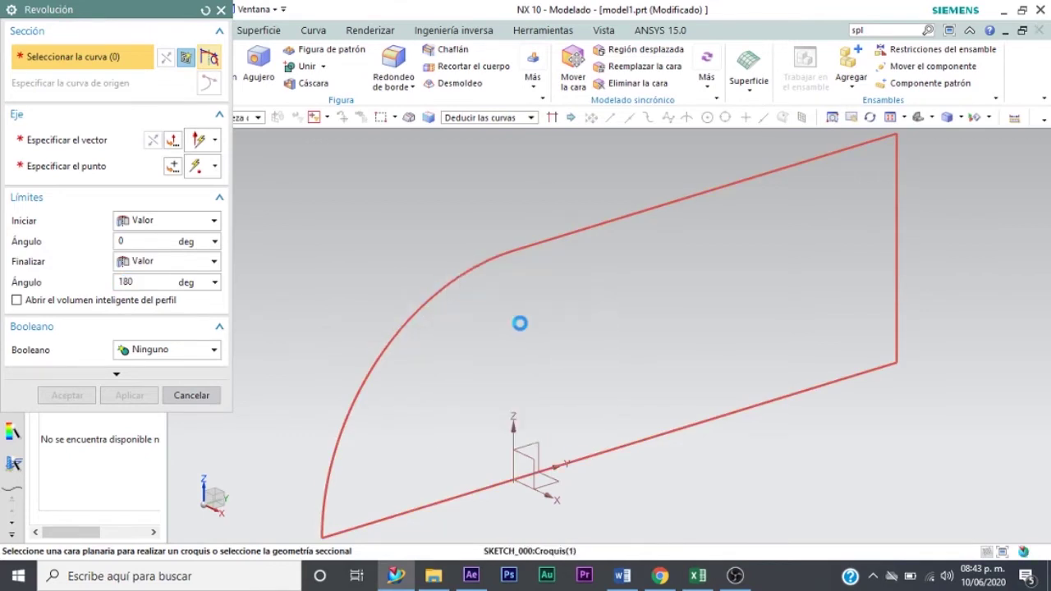
{"action": "left_click", "coordinate": [62, 142]}
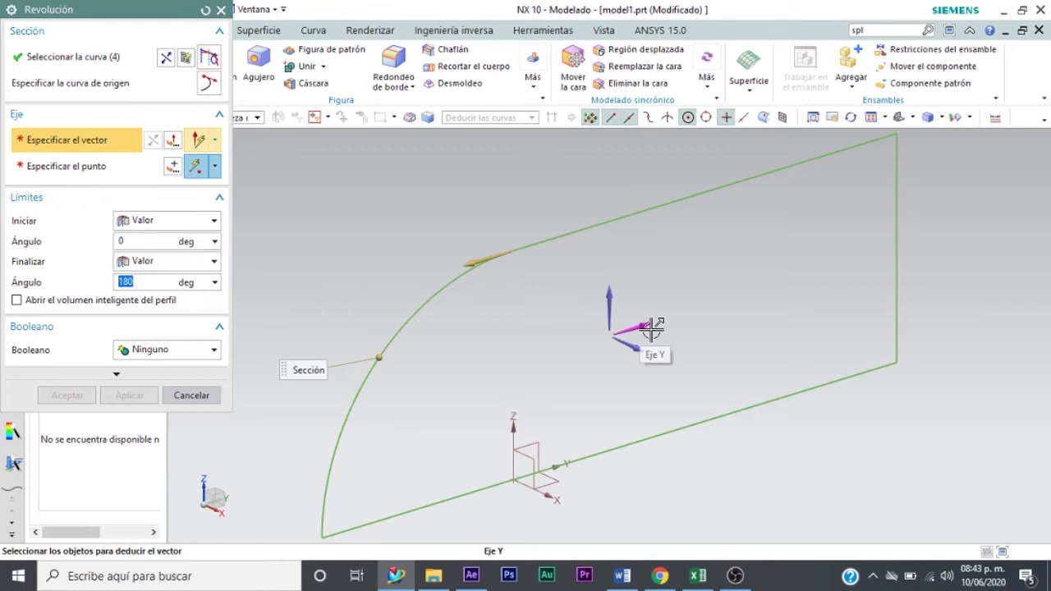
{"action": "left_click", "coordinate": [652, 328]}
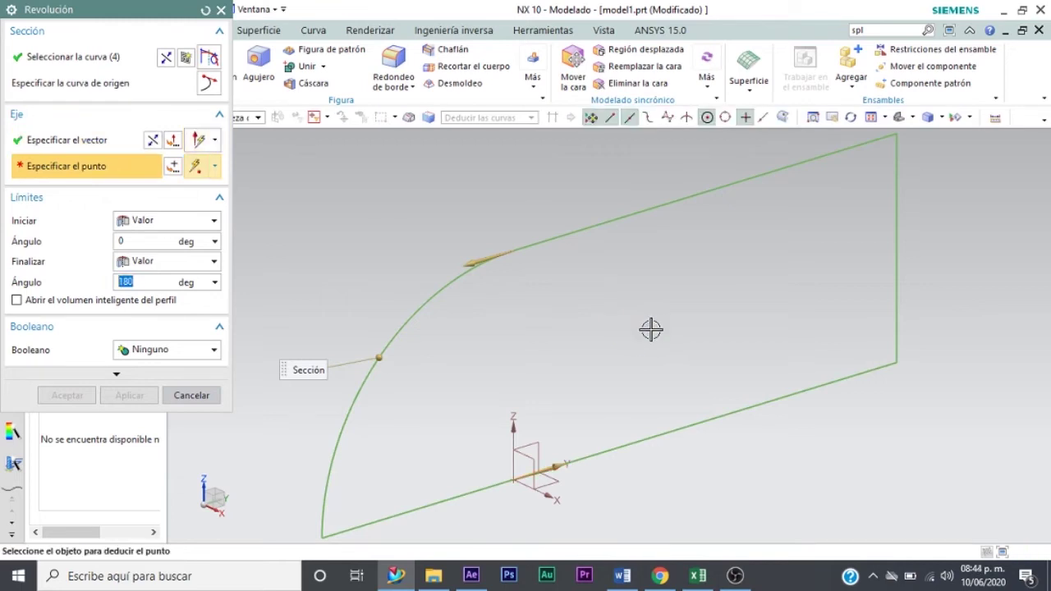
{"action": "left_click", "coordinate": [507, 481]}
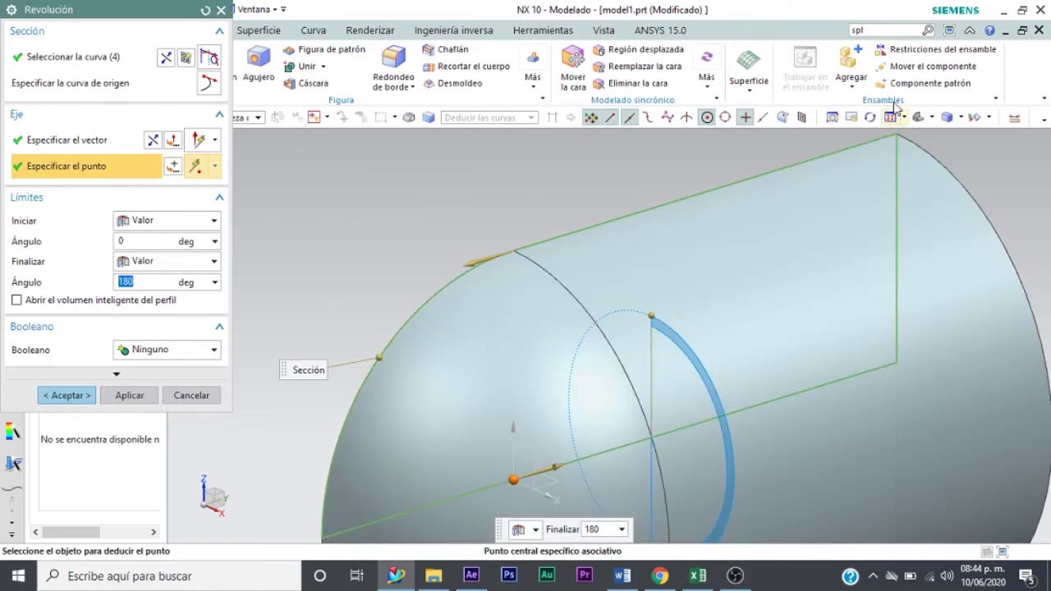
{"action": "left_click", "coordinate": [917, 120]}
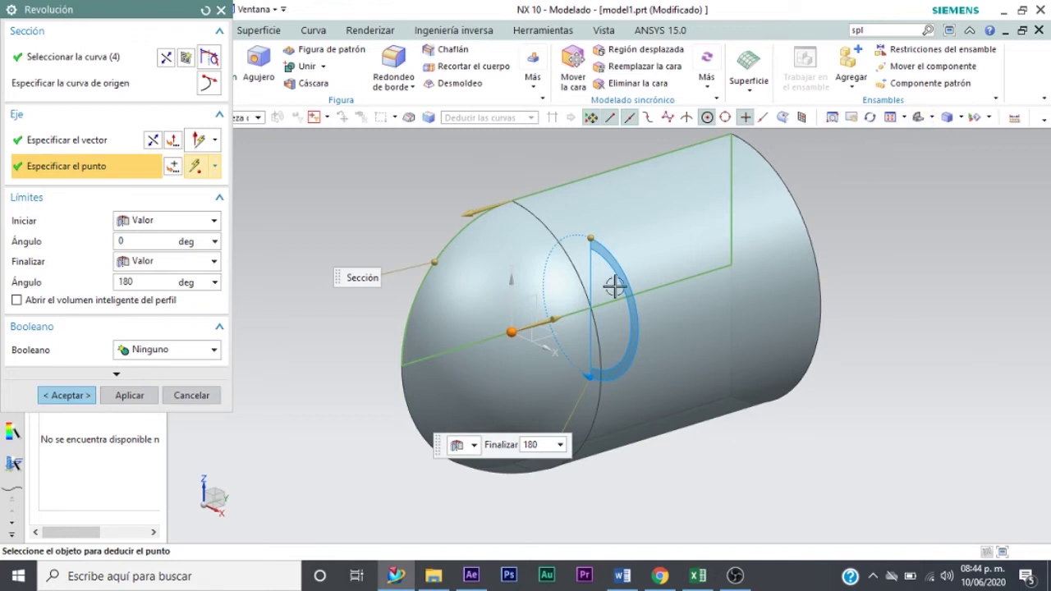
{"action": "left_click", "coordinate": [76, 396]}
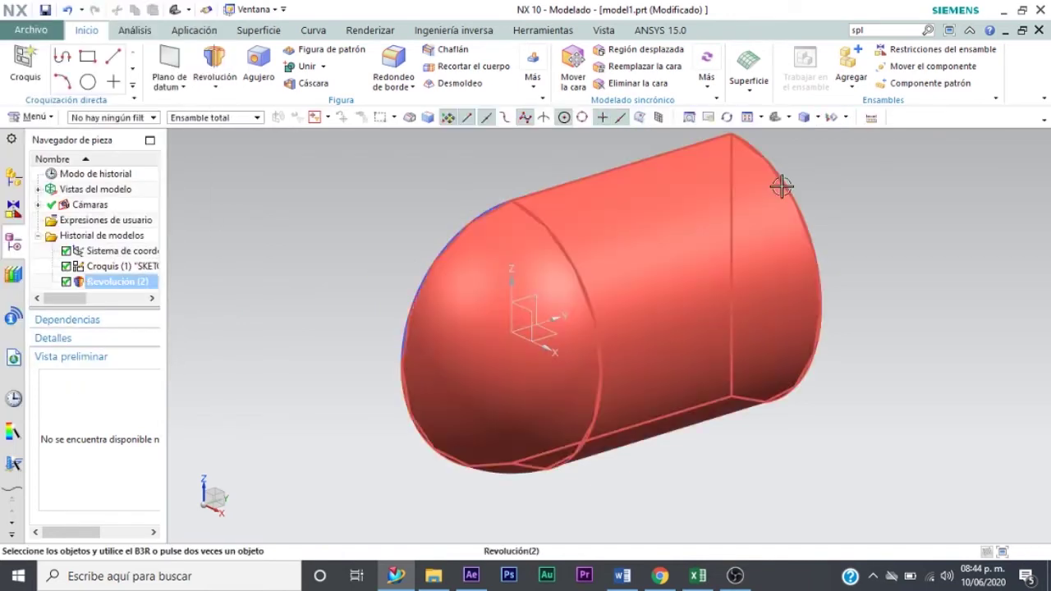
Hide Sketch (1) and return to the trimetric view of the half-capsule.
{"action": "left_click", "coordinate": [727, 117]}
{"action": "mouse_move", "coordinate": [734, 298]}
{"action": "left_mouse_down"}
{"action": "mouse_move", "coordinate": [821, 305]}
{"action": "mouse_move", "coordinate": [805, 298]}
{"action": "left_mouse_up"}
{"action": "left_click", "coordinate": [727, 117]}
{"action": "left_click", "coordinate": [687, 217]}
{"action": "right_click", "coordinate": [686, 217]}
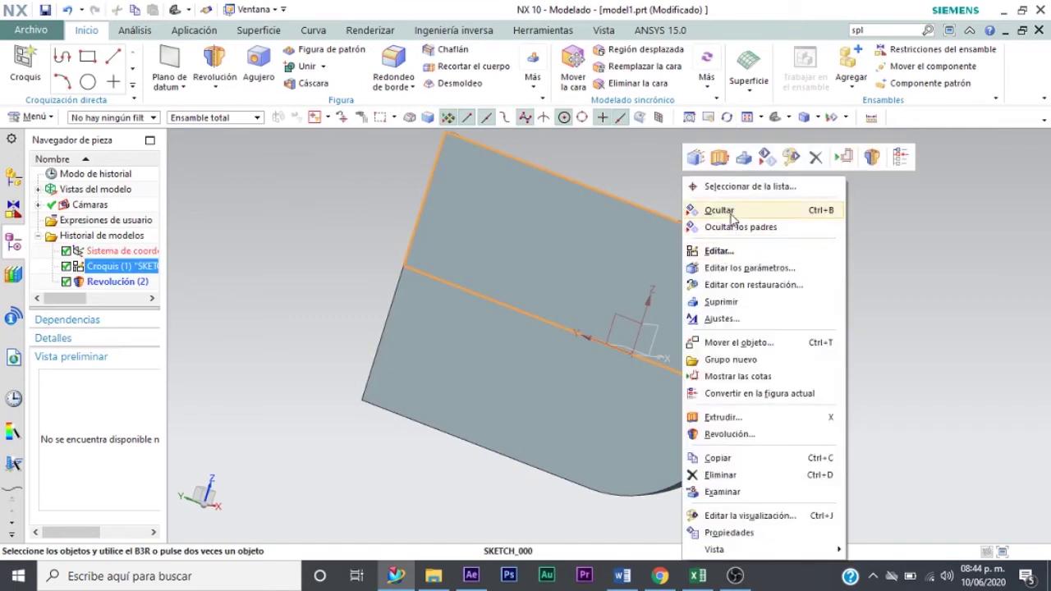
{"action": "left_click", "coordinate": [721, 210]}
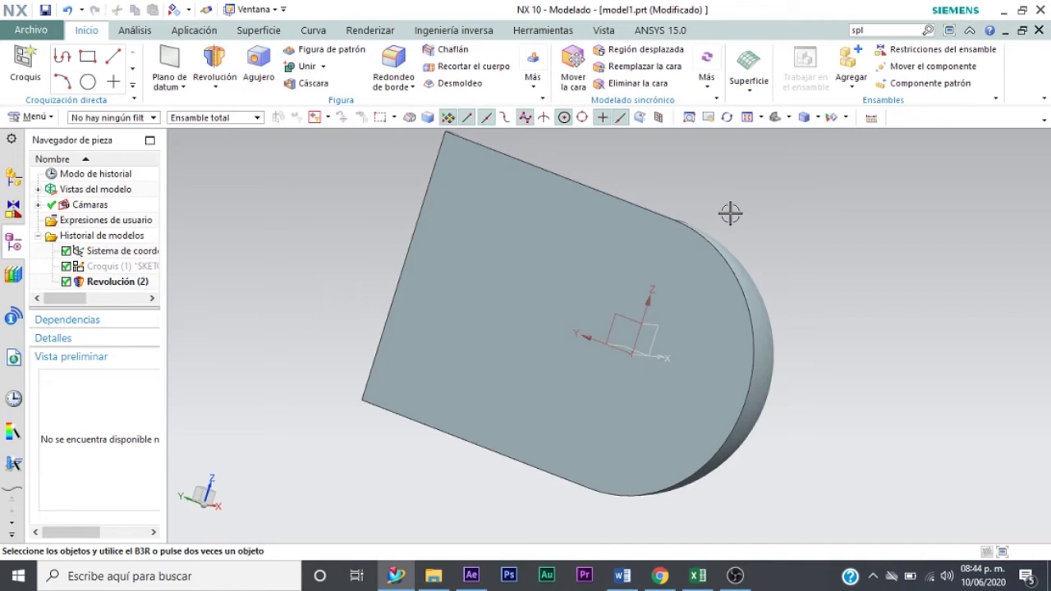
{"action": "left_click", "coordinate": [775, 119]}
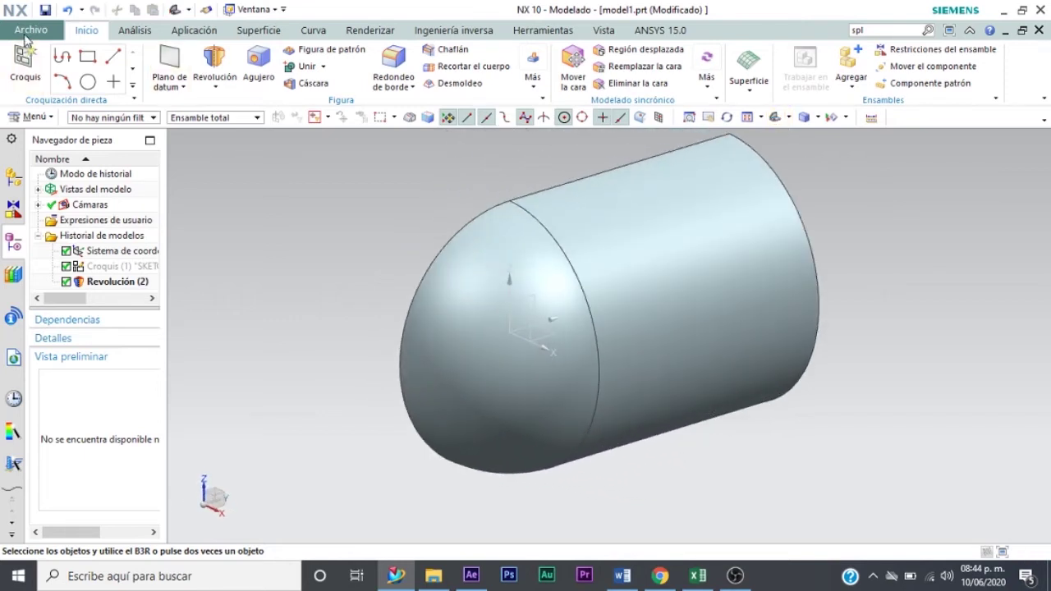
{"action": "left_click", "coordinate": [25, 37]}
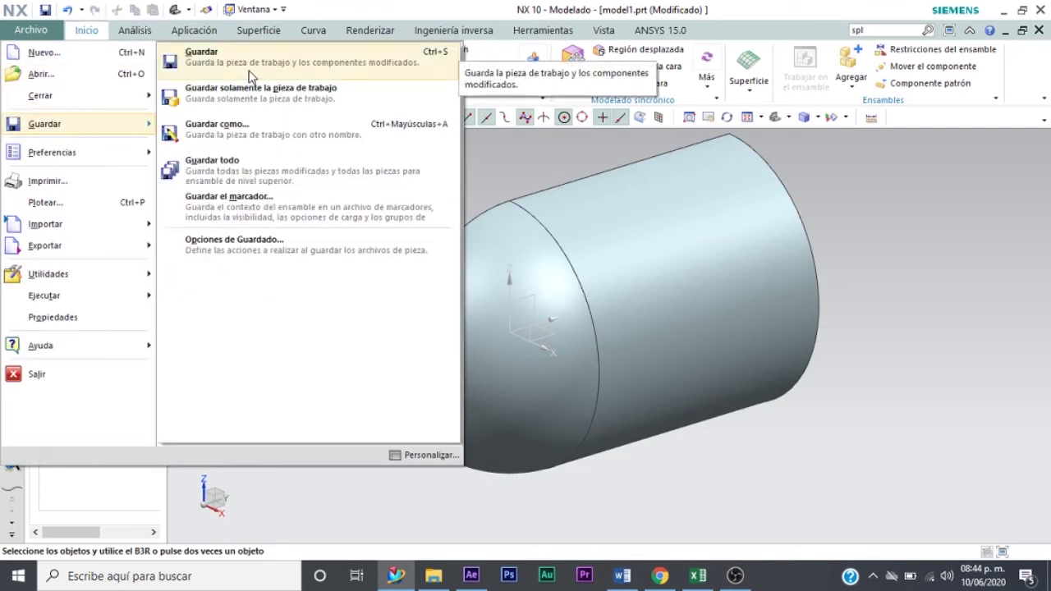
Save the part as VOLUMEN.prt in Desktop\Ingeniería\CAD\Nx.
{"action": "left_click", "coordinate": [251, 126]}
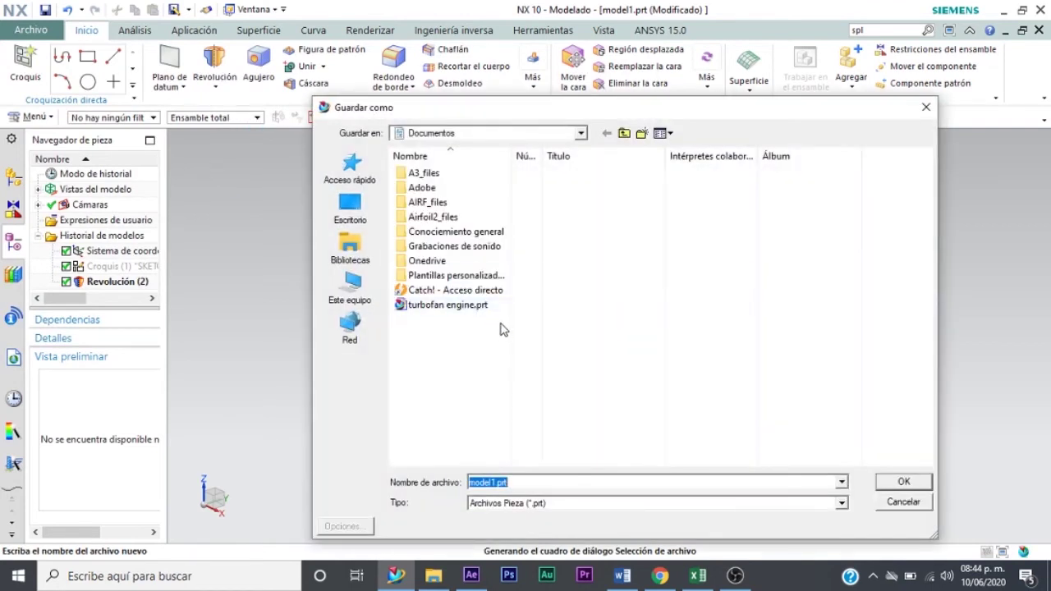
{"action": "left_click", "coordinate": [351, 207]}
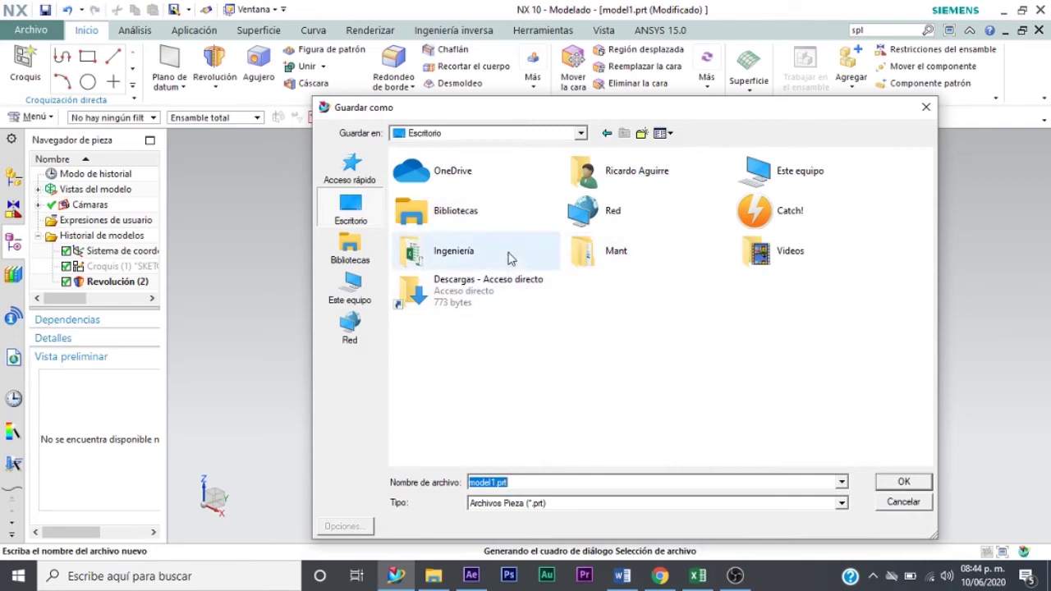
{"action": "double_click", "coordinate": [456, 212]}
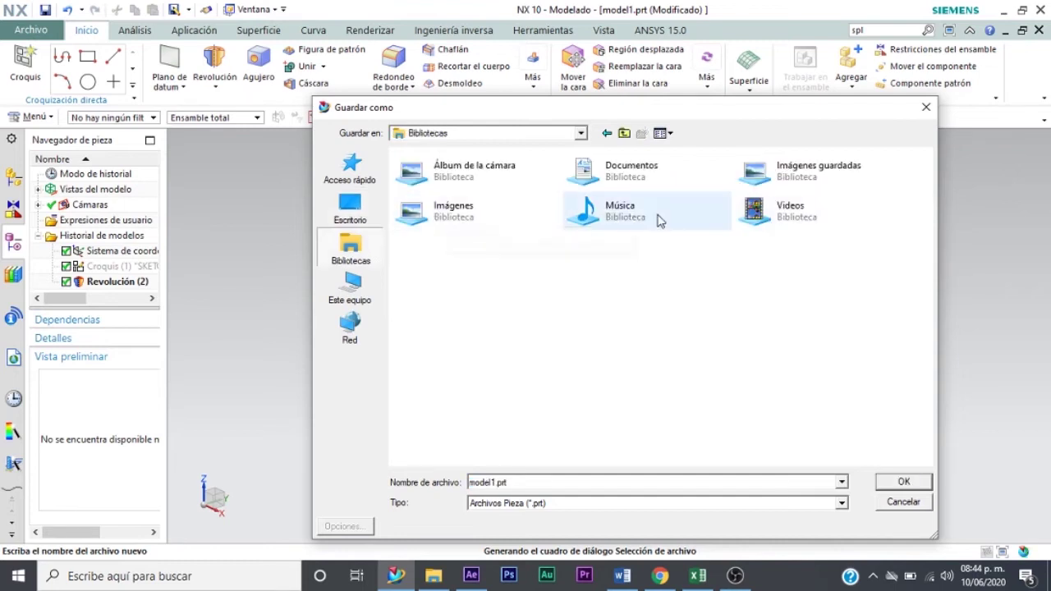
{"action": "left_click", "coordinate": [351, 216]}
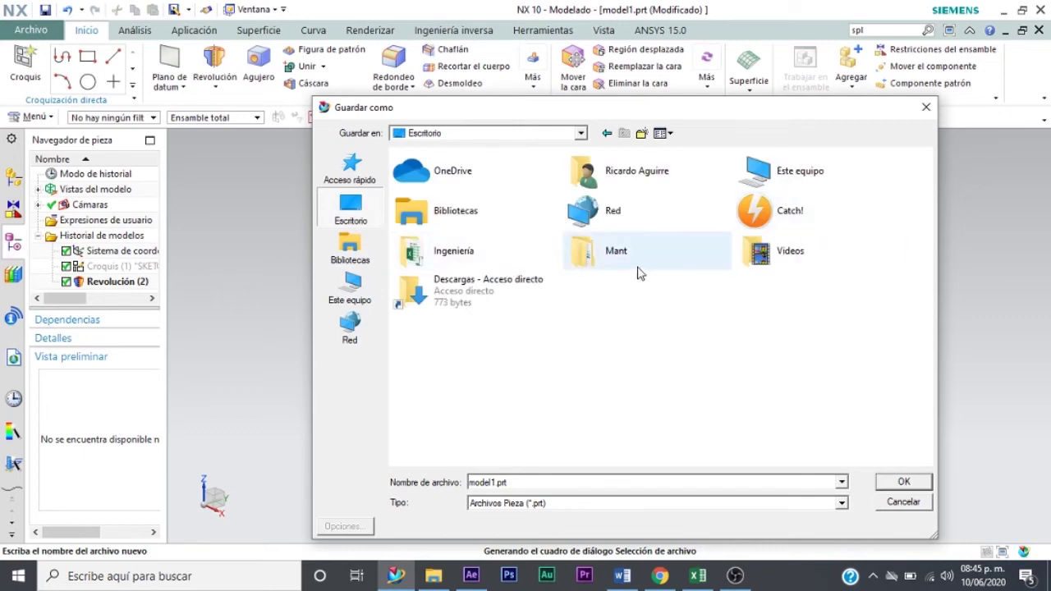
{"action": "double_click", "coordinate": [443, 248]}
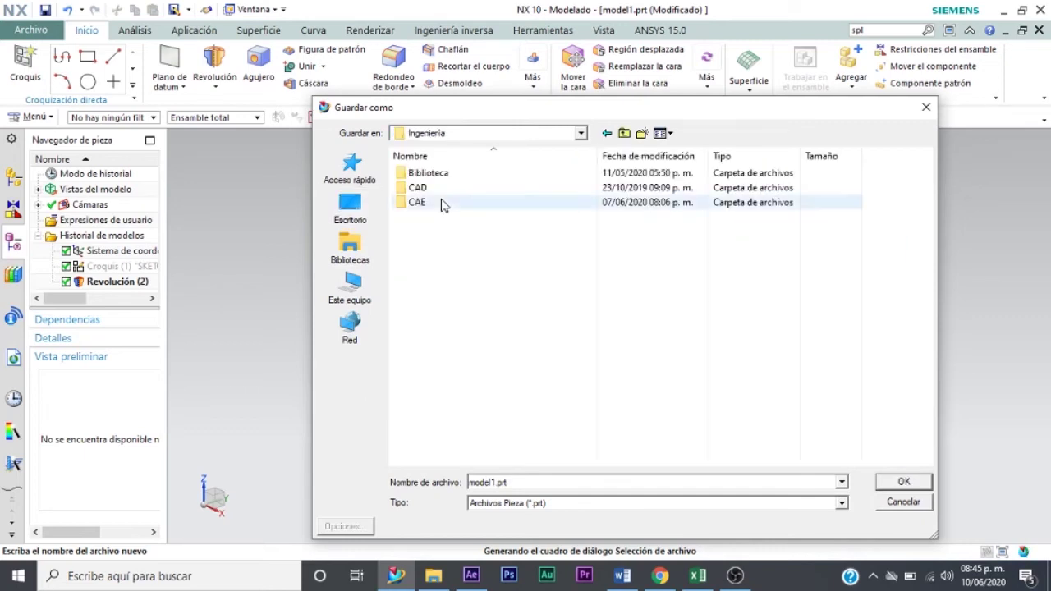
{"action": "double_click", "coordinate": [440, 188]}
{"action": "double_click", "coordinate": [416, 188]}
{"action": "type", "text": "VOLUMEN"}
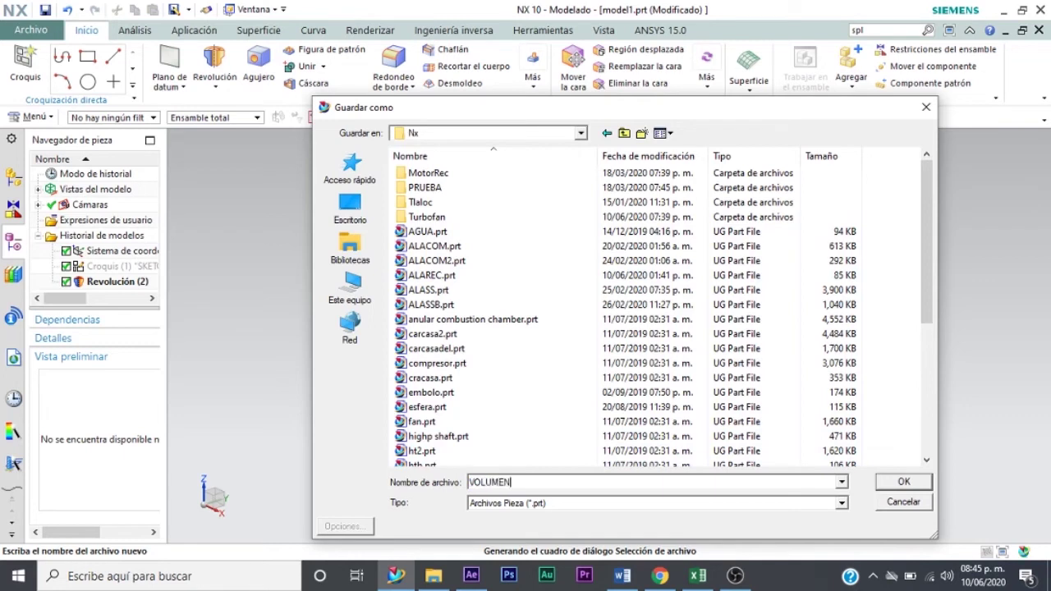
{"action": "left_click", "coordinate": [896, 486]}
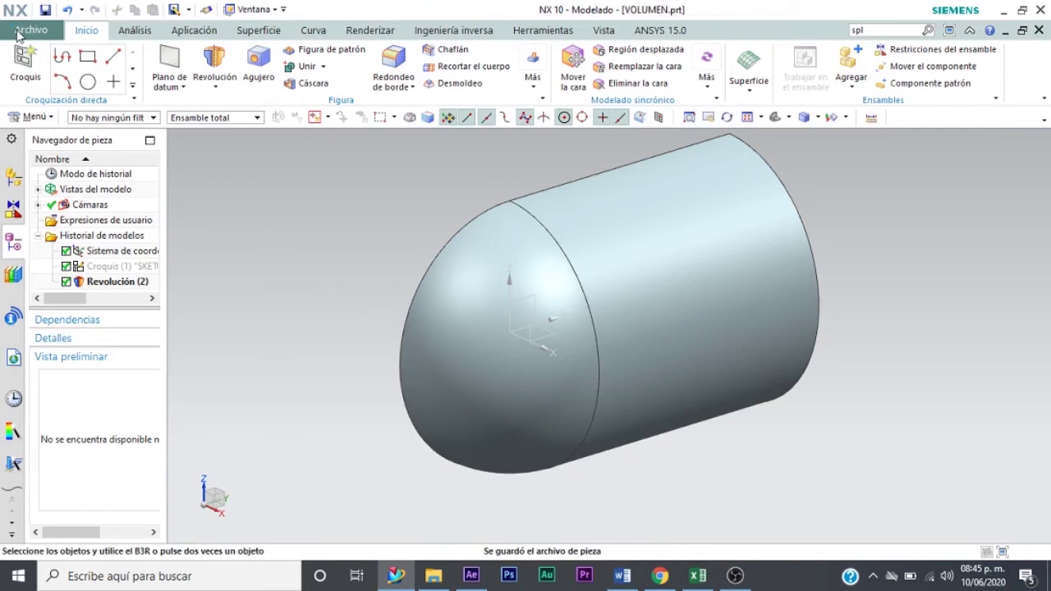
Create a new file, assembly1.prt, from the Assembly template in the Model tab.
{"action": "left_click", "coordinate": [42, 33]}
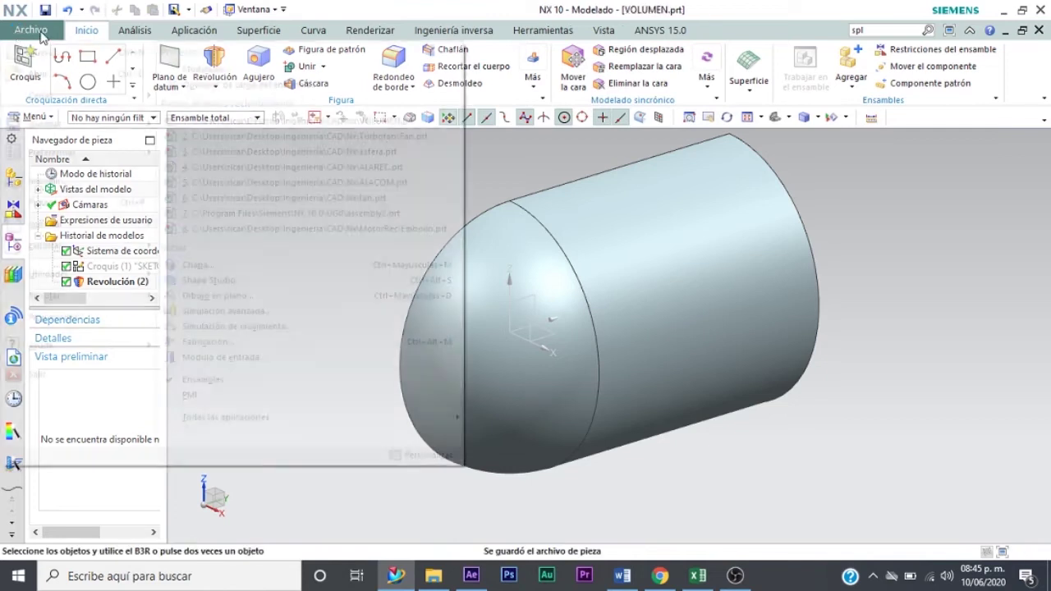
{"action": "left_click", "coordinate": [51, 55]}
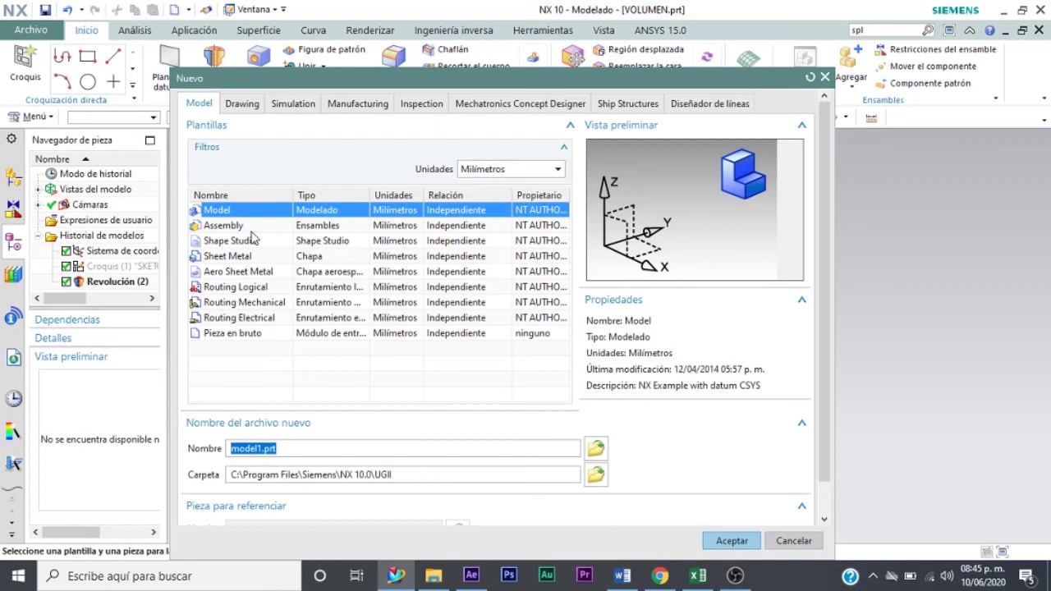
{"action": "left_click", "coordinate": [271, 228]}
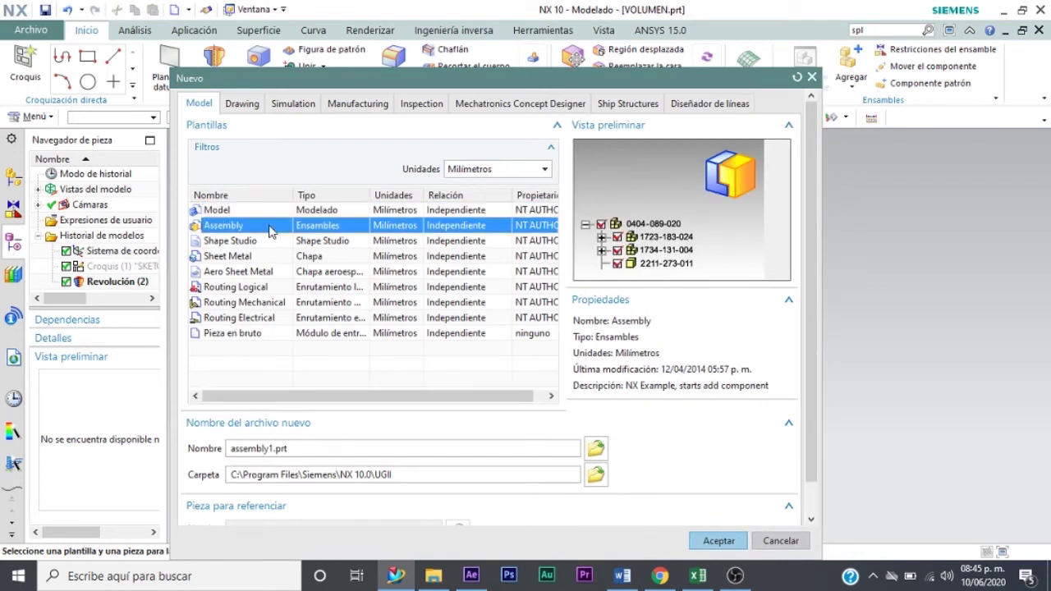
{"action": "double_click", "coordinate": [270, 228]}
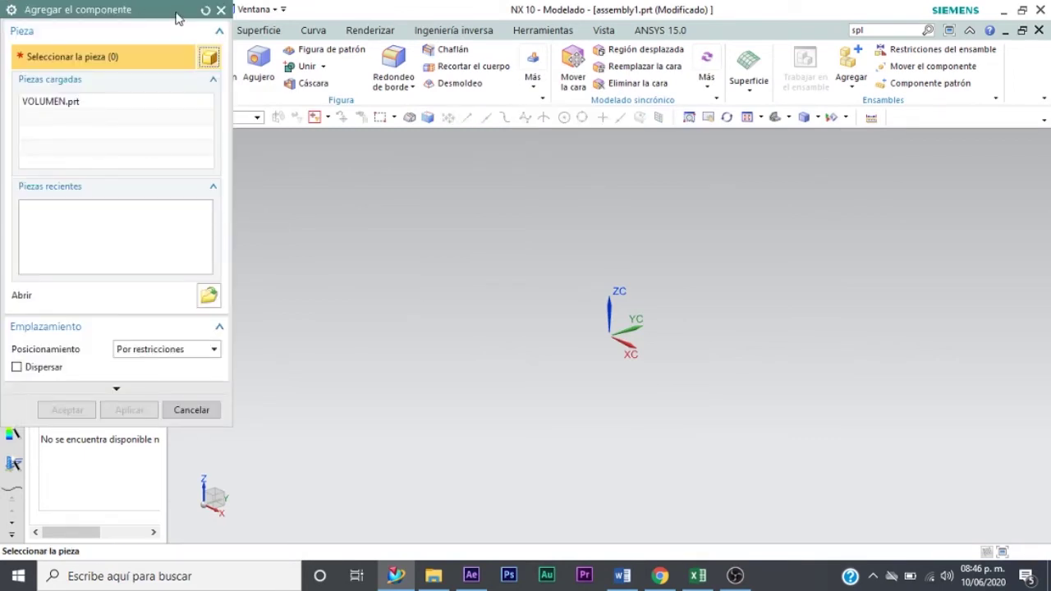
Add VOLUMEN.prt from Loaded Parts as a component and accept the assembly constraints, shown shaded.
{"action": "left_click_drag", "start_coordinate": [174, 13], "coordinate": [242, 128]}
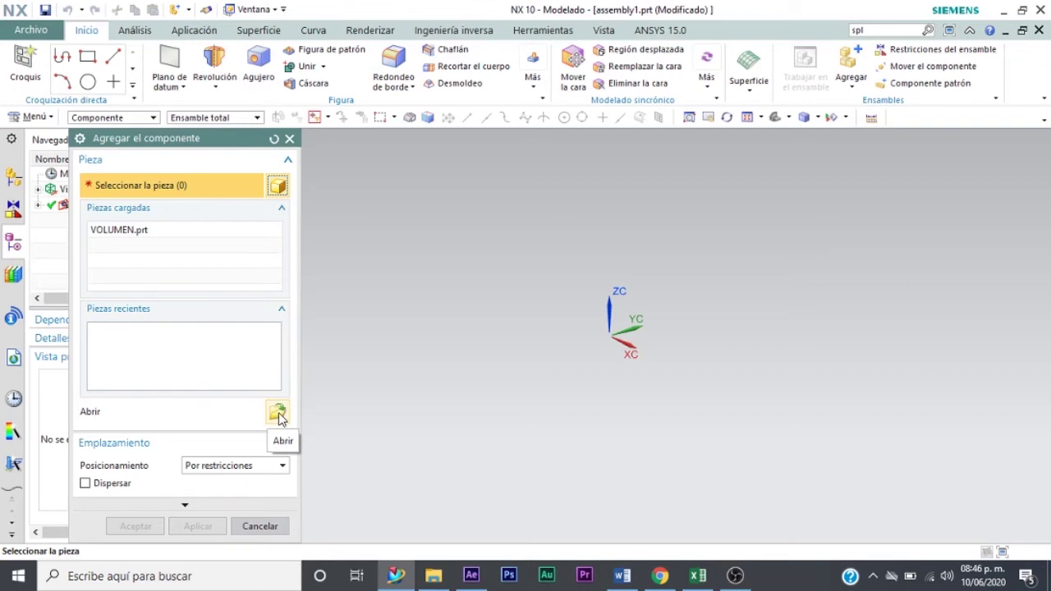
{"action": "left_click", "coordinate": [211, 234]}
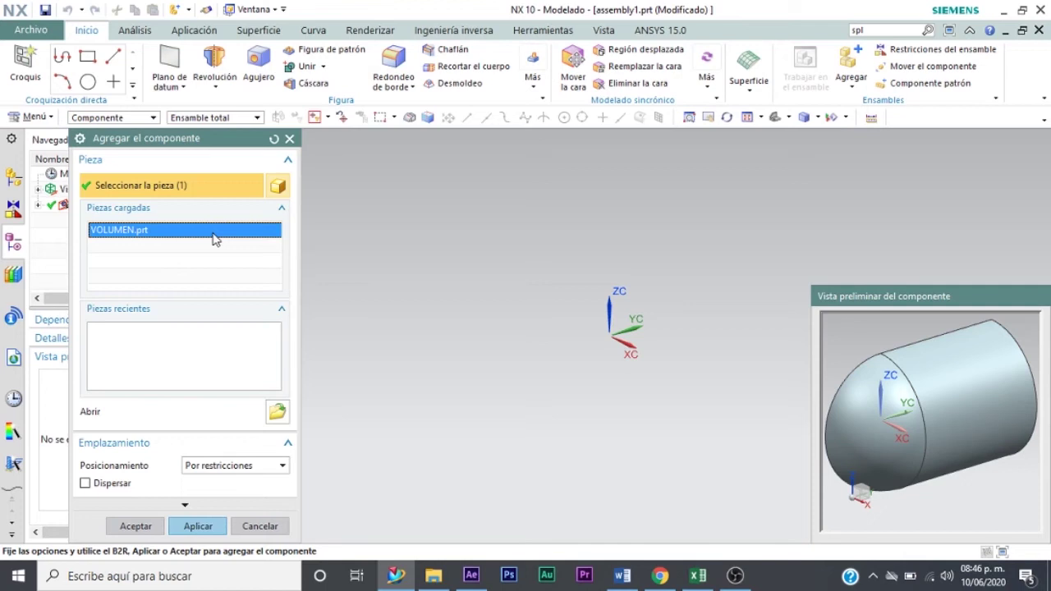
{"action": "left_click", "coordinate": [158, 526]}
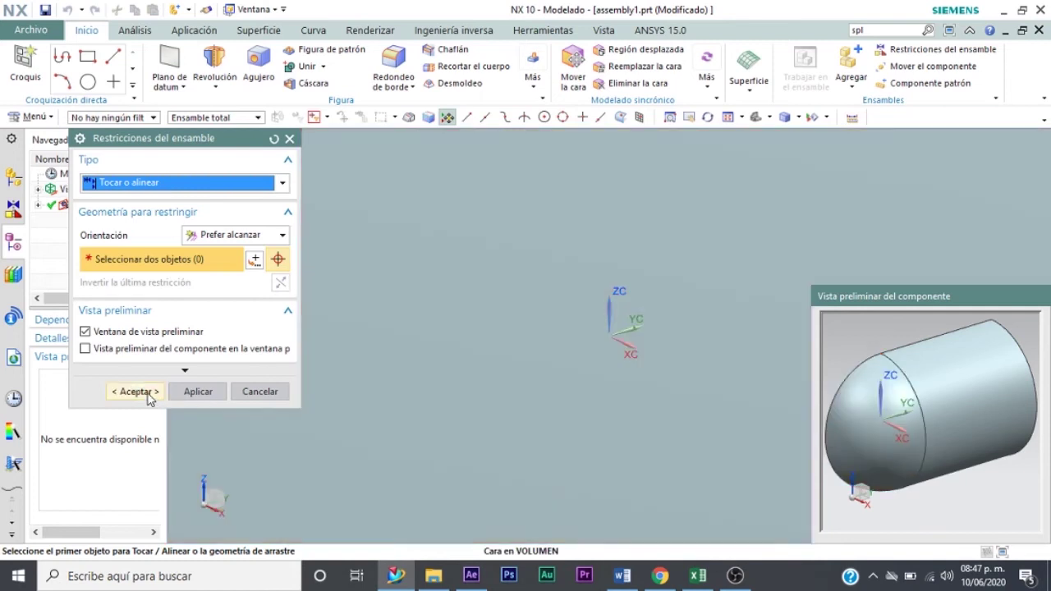
{"action": "left_click", "coordinate": [136, 392]}
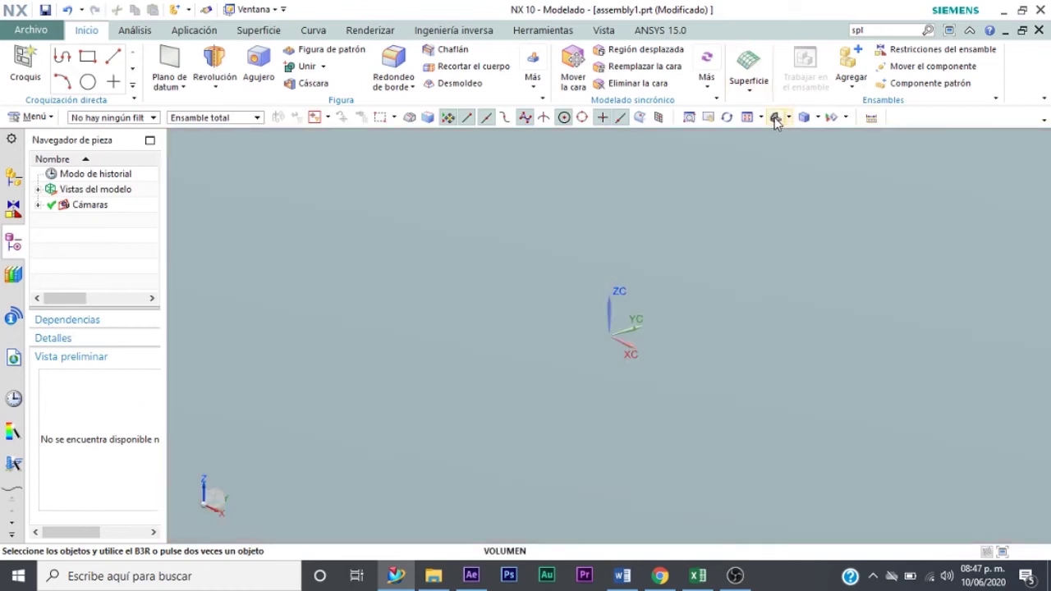
{"action": "left_click", "coordinate": [775, 117]}
{"action": "left_click", "coordinate": [775, 117]}
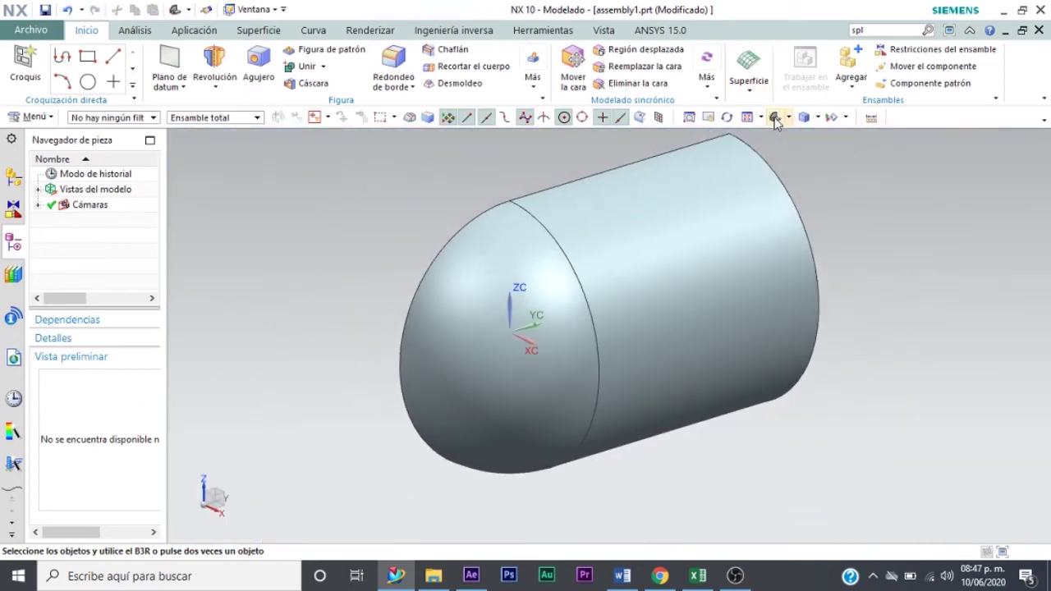
{"action": "left_click", "coordinate": [727, 117]}
{"action": "mouse_move", "coordinate": [665, 340]}
{"action": "left_mouse_down"}
{"action": "mouse_move", "coordinate": [762, 329]}
{"action": "mouse_move", "coordinate": [783, 342]}
{"action": "mouse_move", "coordinate": [684, 327]}
{"action": "mouse_move", "coordinate": [776, 353]}
{"action": "left_mouse_up"}
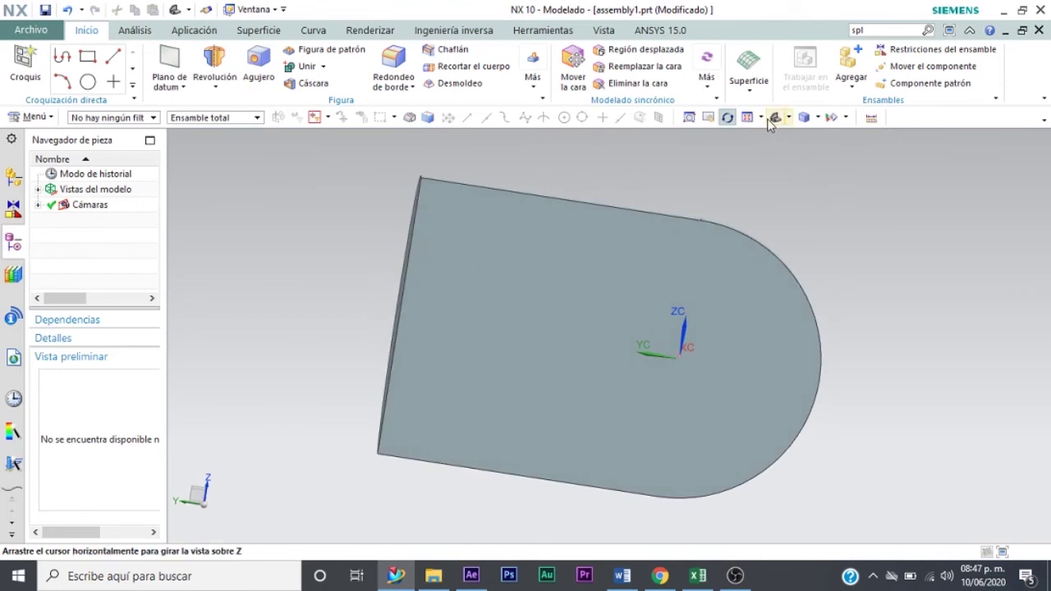
{"action": "left_click", "coordinate": [773, 120]}
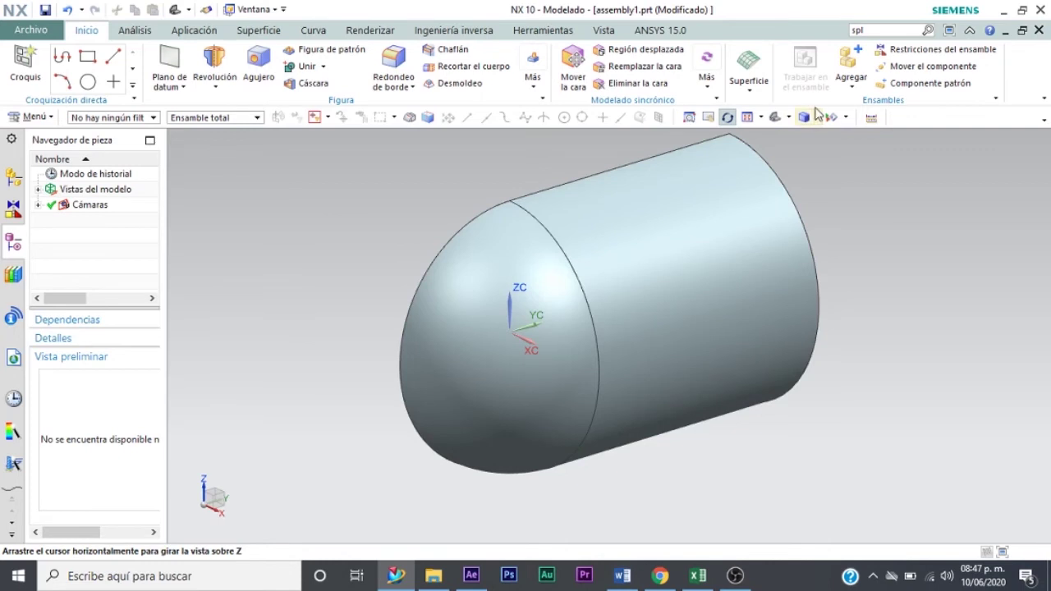
Browse to ALAREC.prt and add it as a second component, accepting the assembly constraints.
{"action": "left_click", "coordinate": [851, 66]}
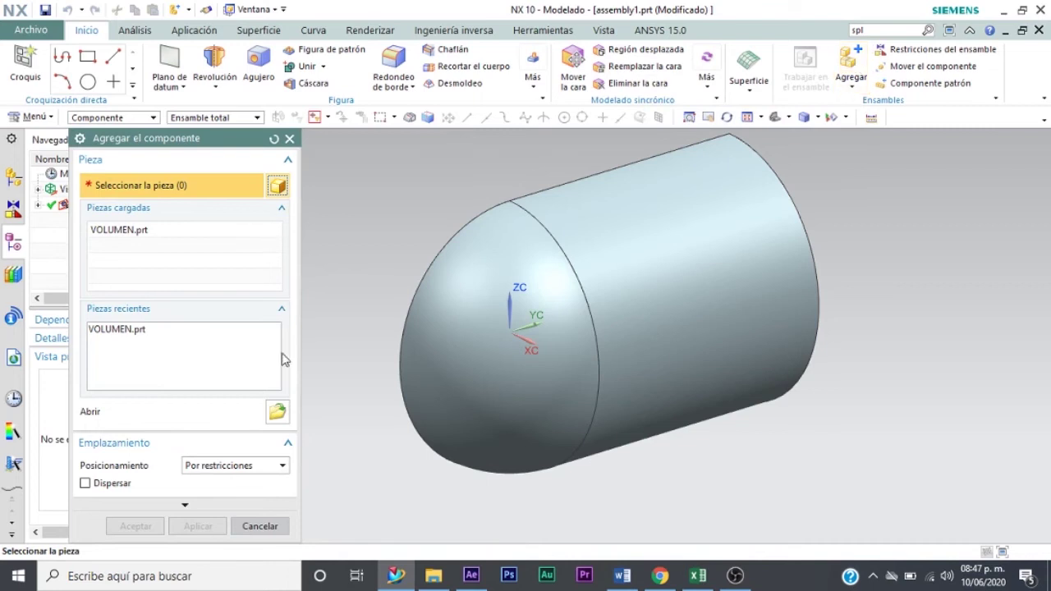
{"action": "left_click", "coordinate": [277, 413]}
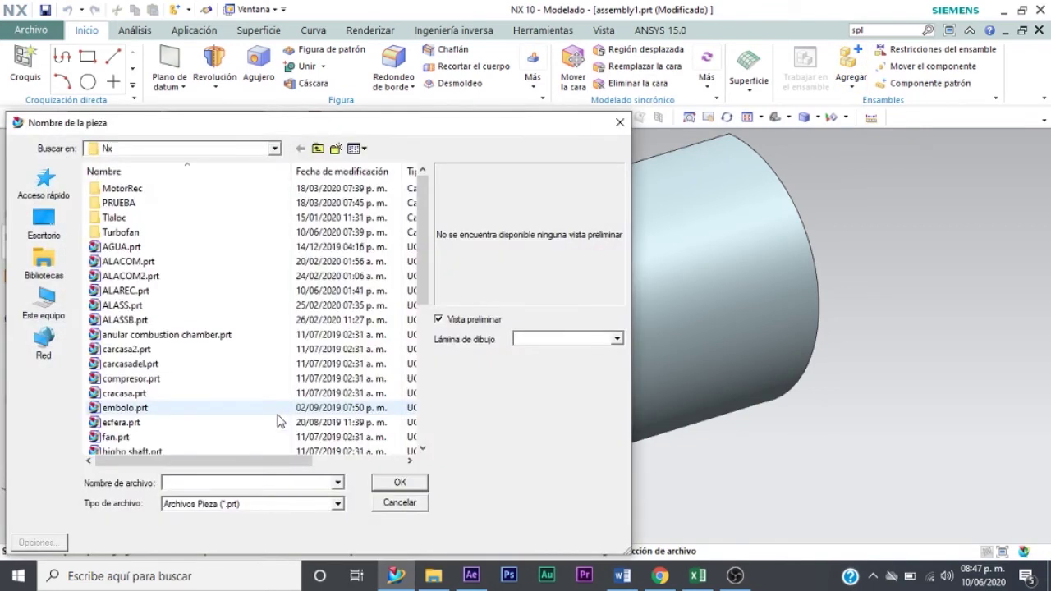
{"action": "left_click", "coordinate": [196, 293]}
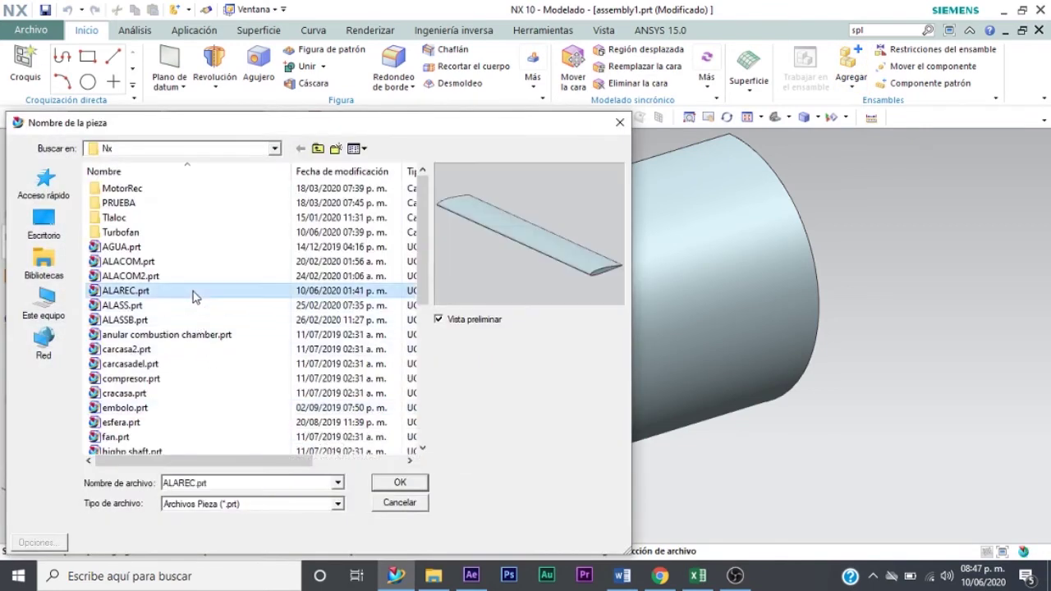
{"action": "double_click", "coordinate": [196, 293]}
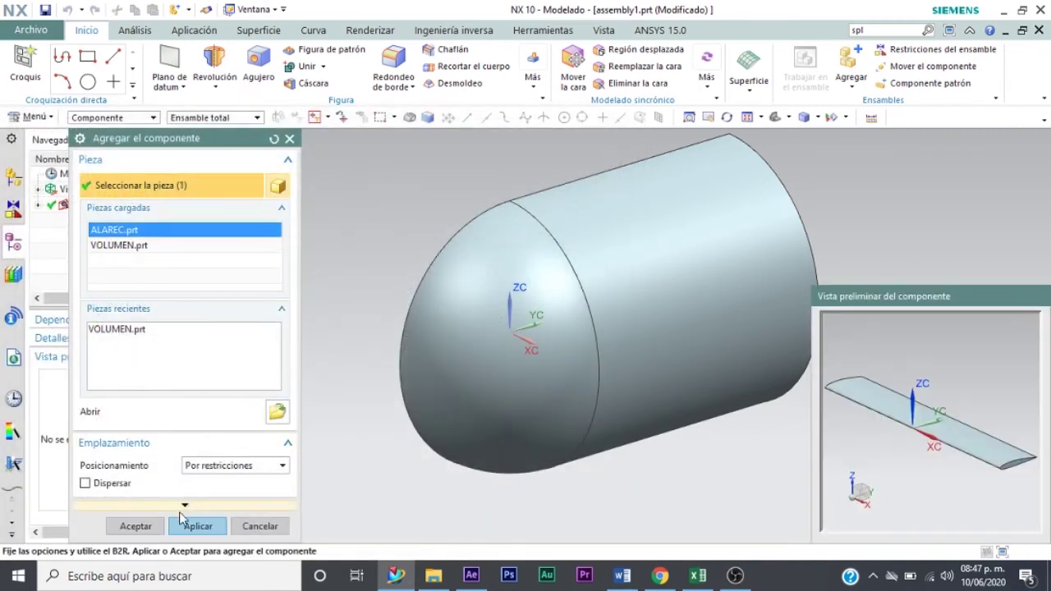
{"action": "left_click", "coordinate": [161, 525]}
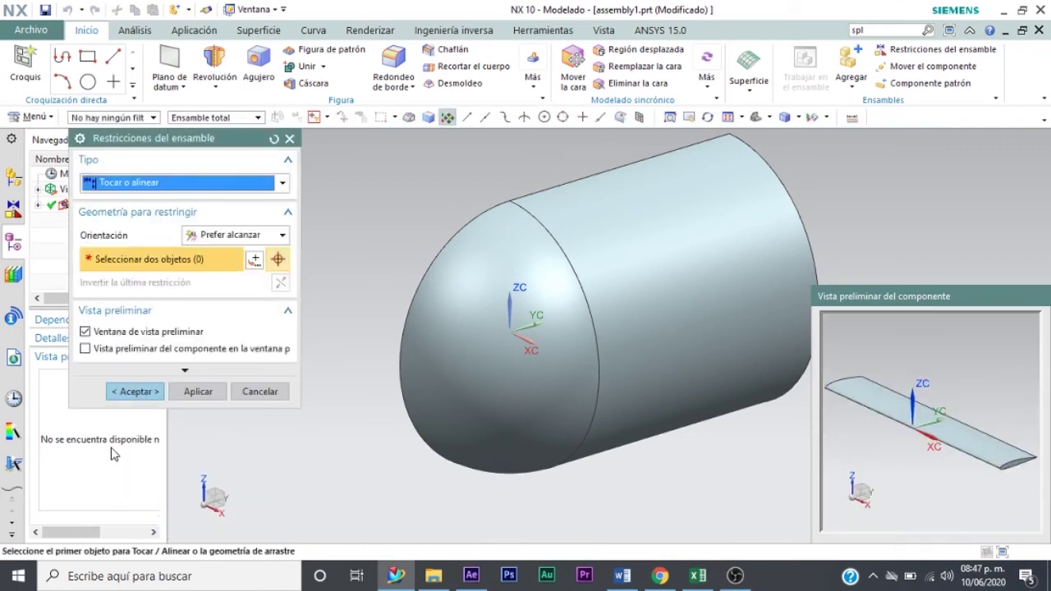
{"action": "left_click", "coordinate": [144, 395]}
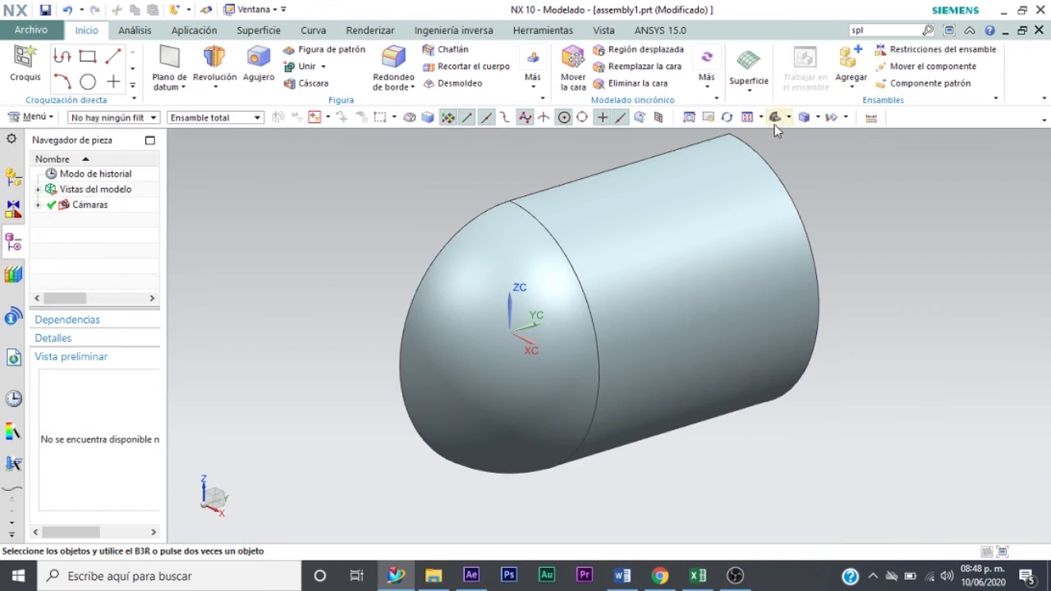
Orbit the capsule to show its flat end and curved side, then open the main menu.
{"action": "left_click", "coordinate": [726, 116]}
{"action": "mouse_move", "coordinate": [674, 225]}
{"action": "left_mouse_down"}
{"action": "mouse_move", "coordinate": [762, 284]}
{"action": "mouse_move", "coordinate": [741, 277]}
{"action": "mouse_move", "coordinate": [730, 197]}
{"action": "mouse_move", "coordinate": [731, 281]}
{"action": "mouse_move", "coordinate": [750, 326]}
{"action": "mouse_move", "coordinate": [776, 307]}
{"action": "mouse_move", "coordinate": [777, 270]}
{"action": "mouse_move", "coordinate": [739, 248]}
{"action": "mouse_move", "coordinate": [791, 262]}
{"action": "mouse_move", "coordinate": [803, 280]}
{"action": "left_mouse_up"}
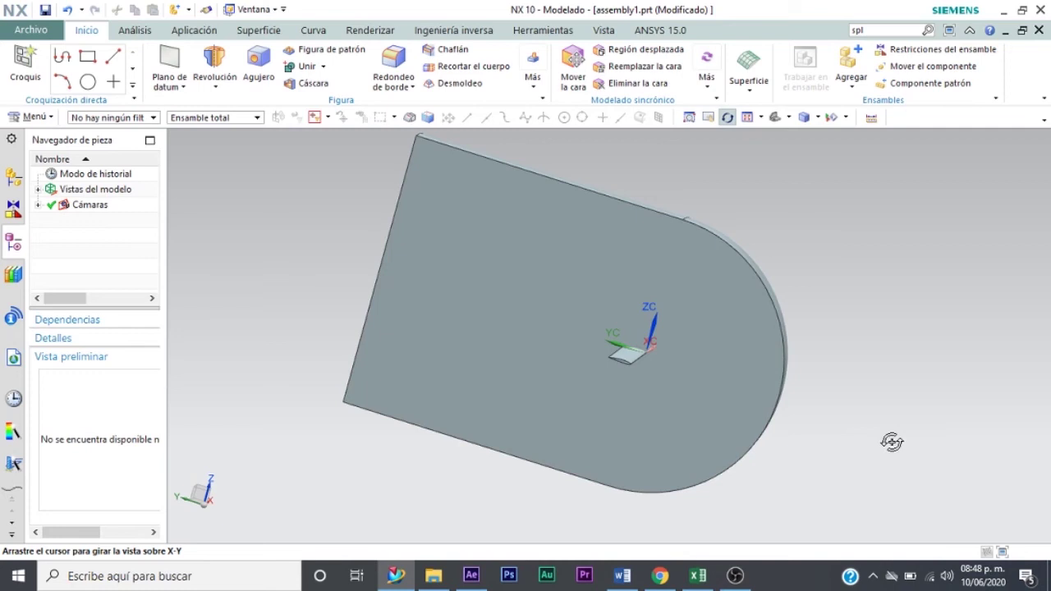
{"action": "left_click_drag", "start_coordinate": [892, 442], "coordinate": [868, 419]}
{"action": "left_click", "coordinate": [47, 117]}
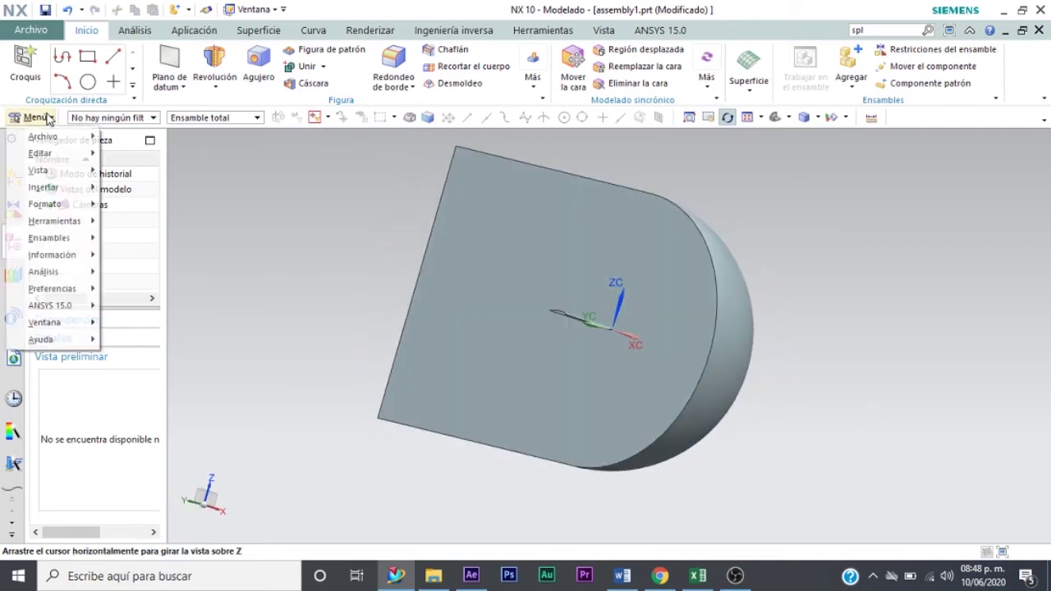
{"action": "mouse_move", "coordinate": [43, 187]}
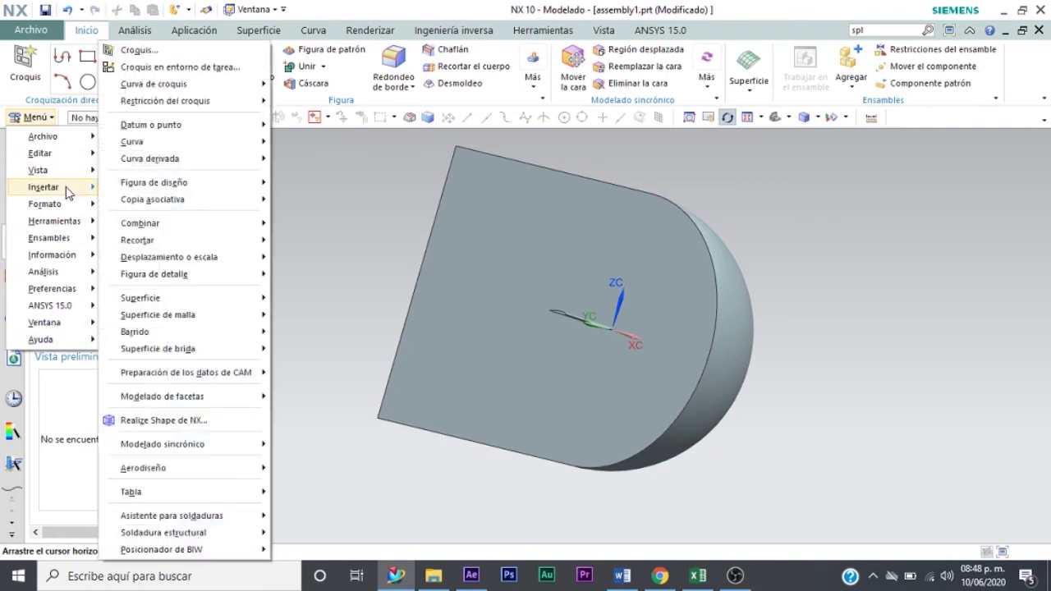
{"action": "mouse_move", "coordinate": [140, 223]}
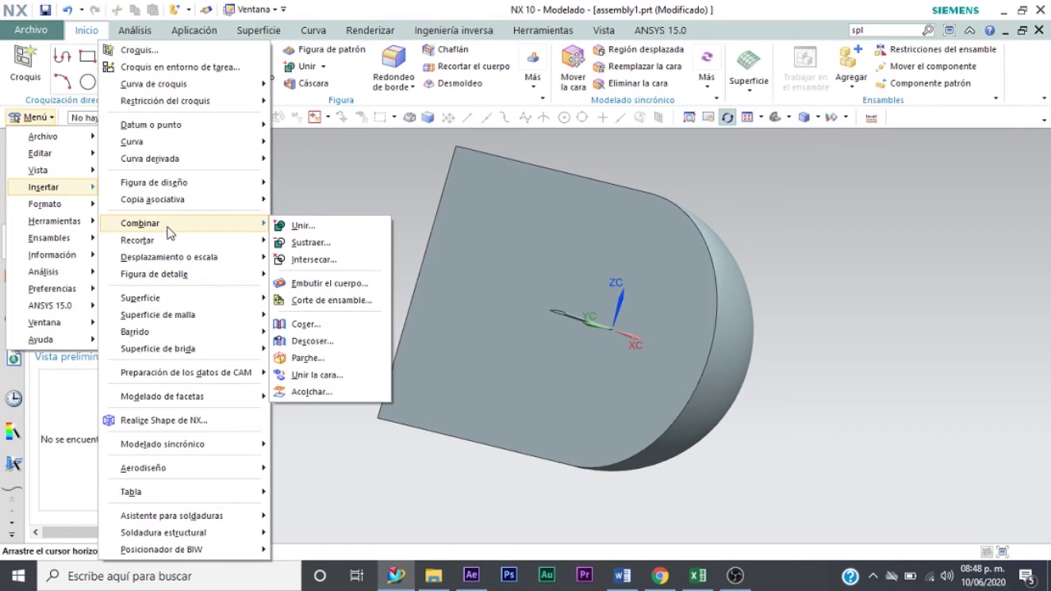
Make an assembly cut with the VOLUMEN capsule as target and the ALAREC wing as tool.
{"action": "left_click", "coordinate": [298, 302]}
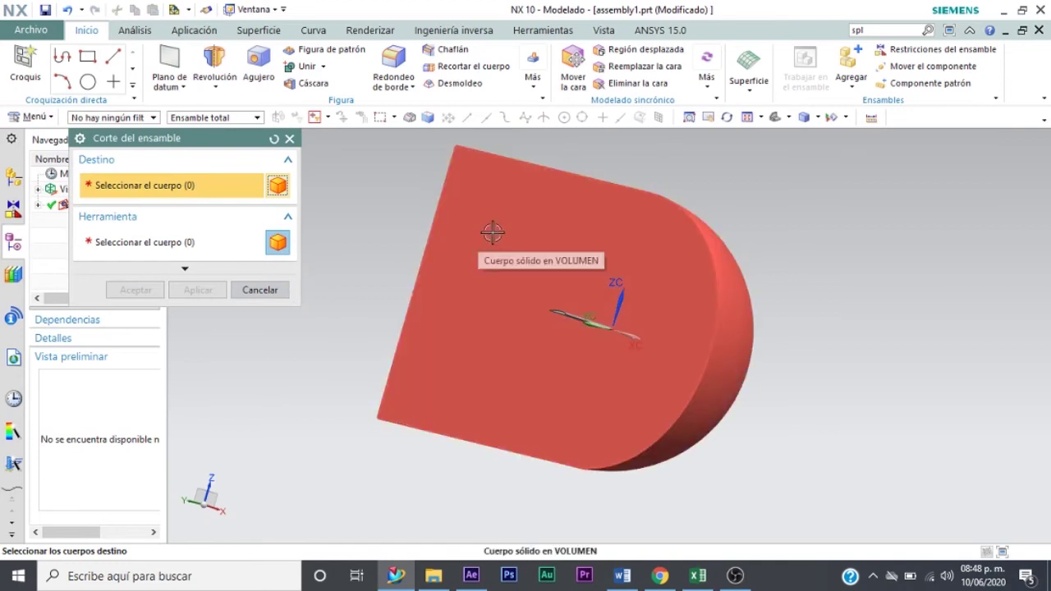
{"action": "left_click", "coordinate": [493, 233]}
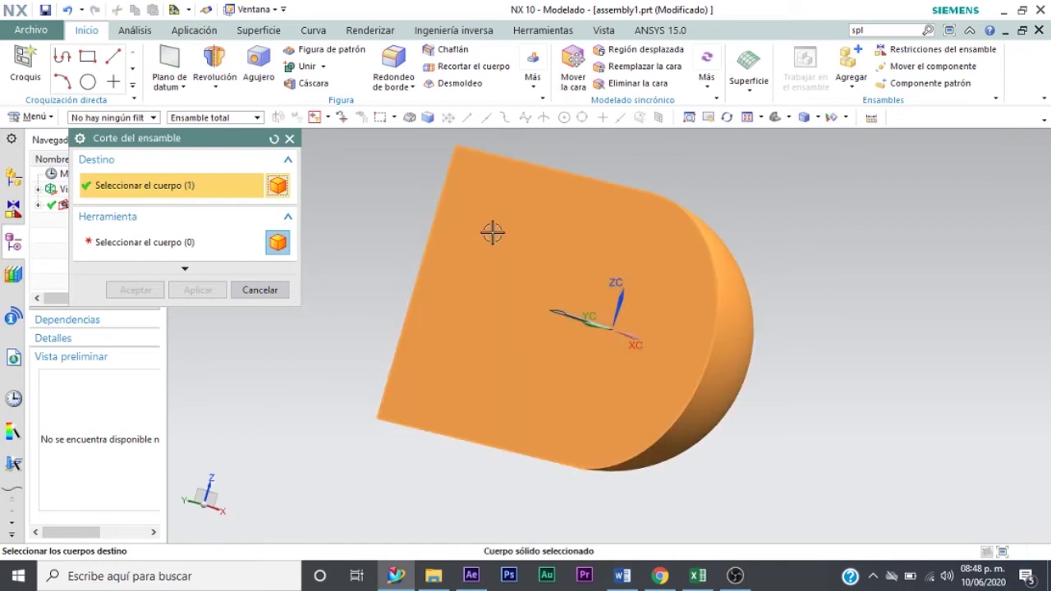
{"action": "left_click", "coordinate": [570, 316]}
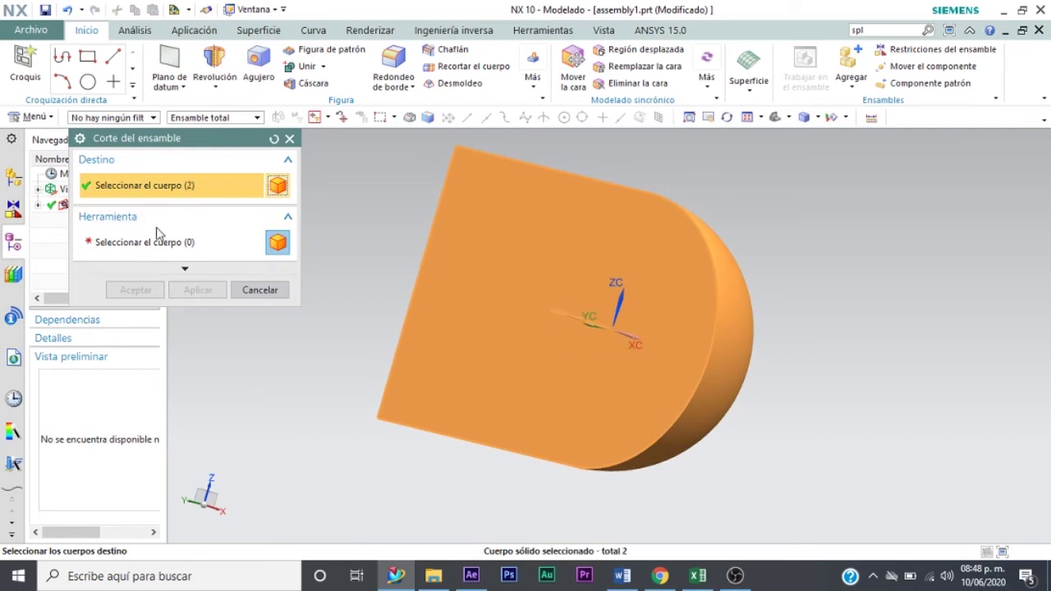
{"action": "left_click", "coordinate": [274, 139]}
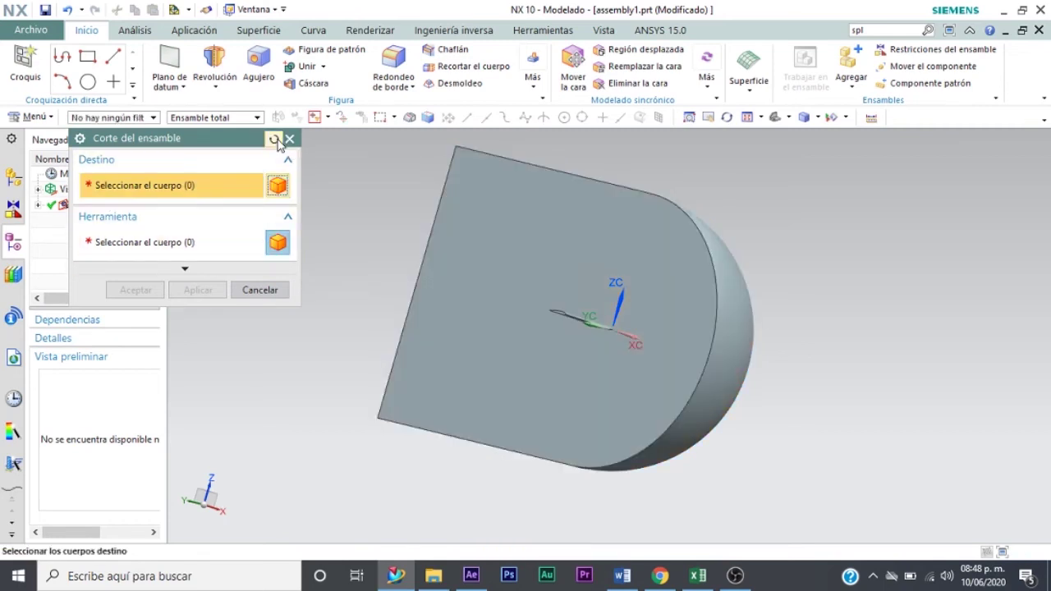
{"action": "left_click", "coordinate": [530, 211]}
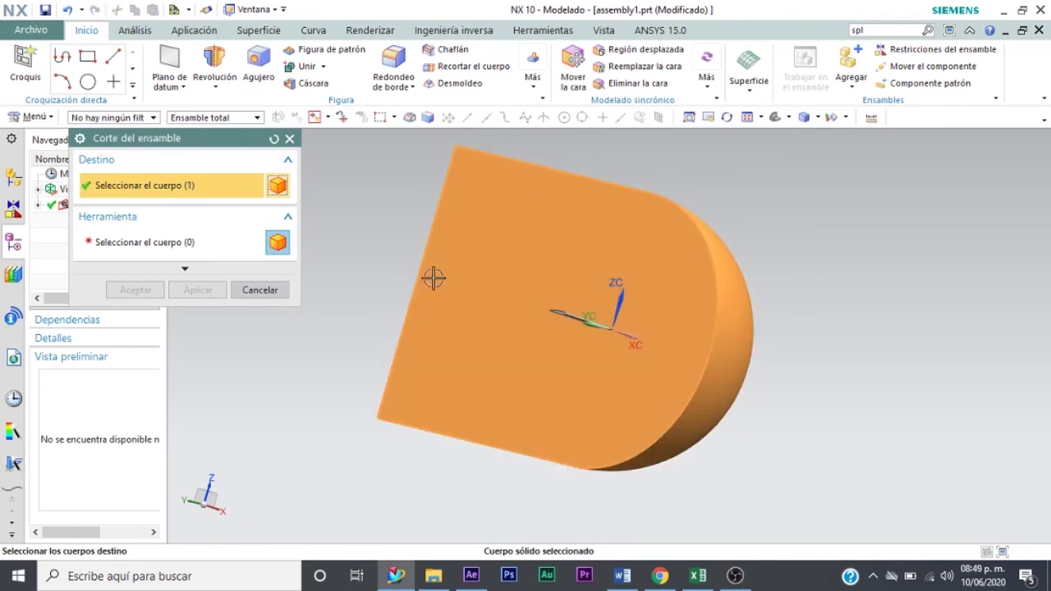
{"action": "left_click", "coordinate": [218, 248]}
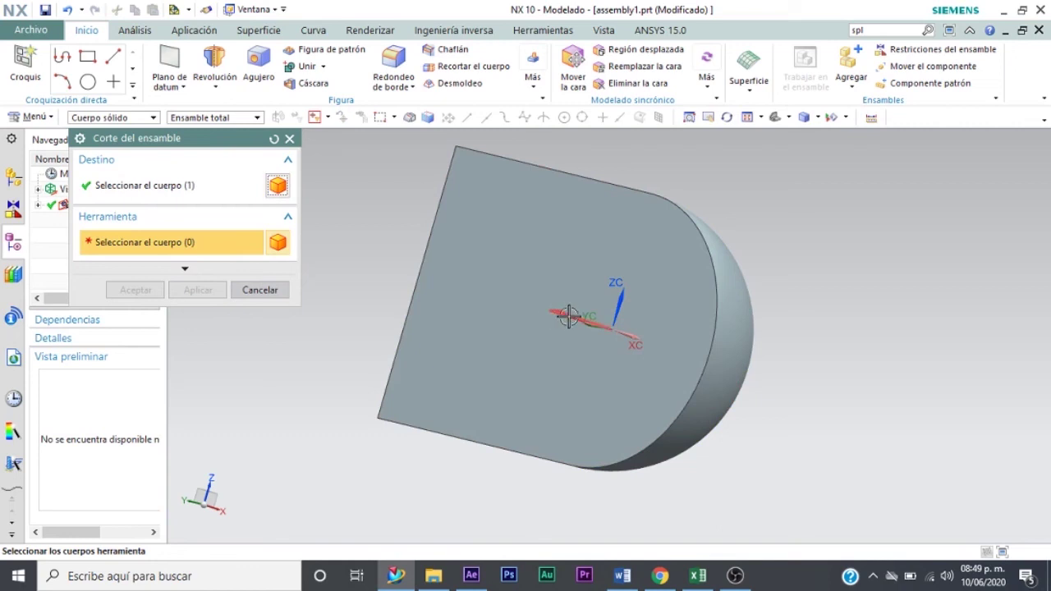
{"action": "left_click", "coordinate": [568, 315]}
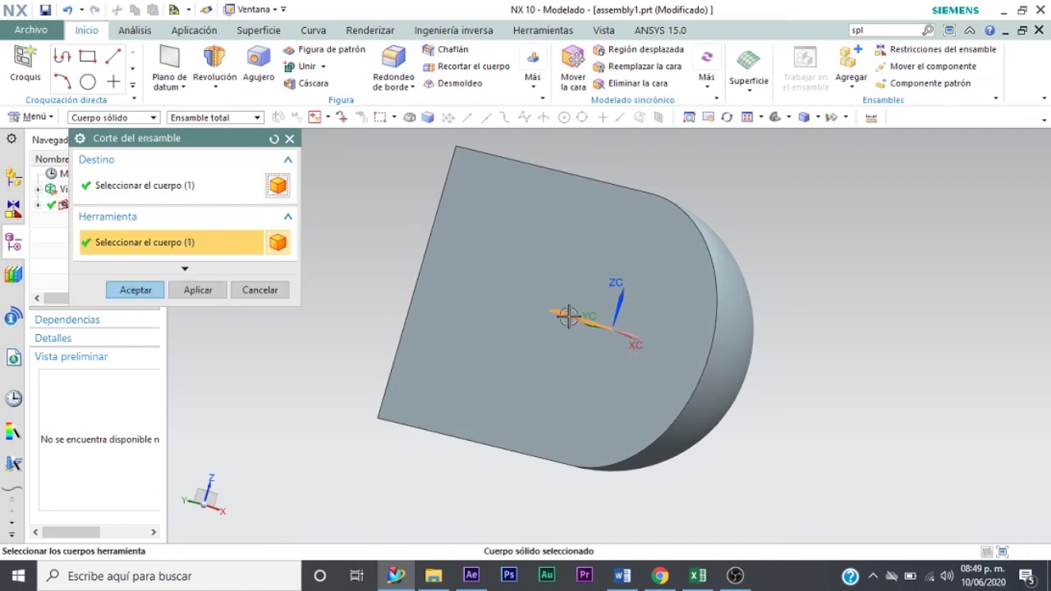
{"action": "left_click", "coordinate": [136, 290]}
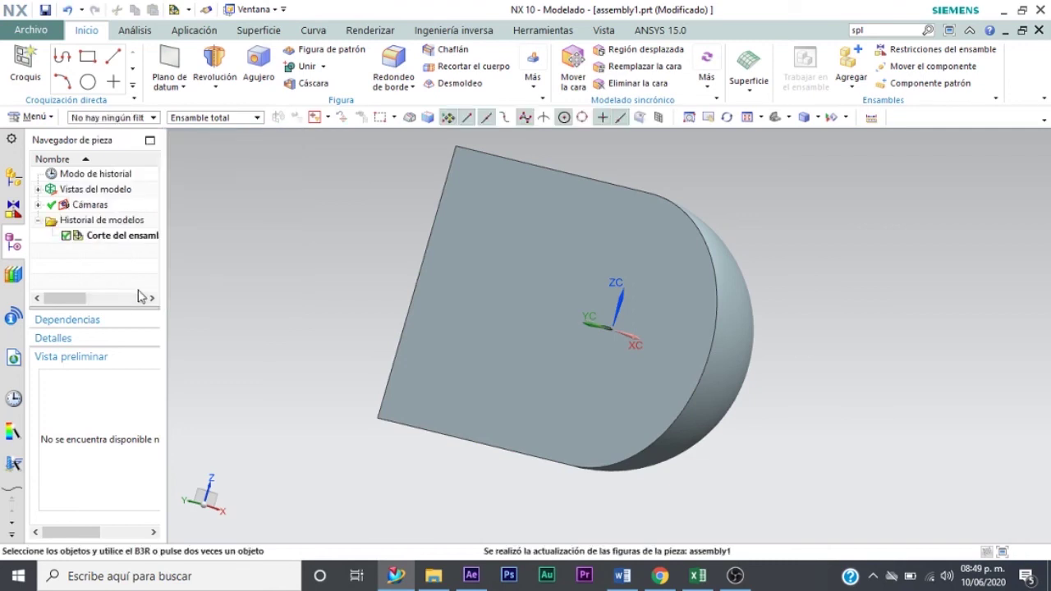
{"action": "left_click", "coordinate": [727, 117]}
{"action": "mouse_move", "coordinate": [598, 262]}
{"action": "left_mouse_down"}
{"action": "mouse_move", "coordinate": [635, 271]}
{"action": "mouse_move", "coordinate": [578, 274]}
{"action": "mouse_move", "coordinate": [648, 288]}
{"action": "mouse_move", "coordinate": [608, 283]}
{"action": "left_mouse_up"}
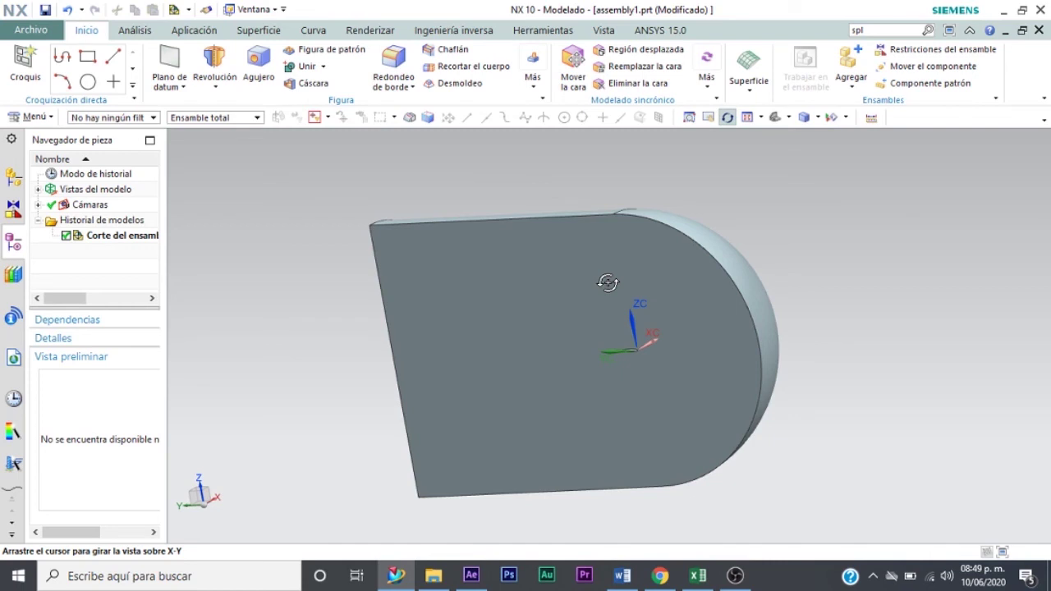
{"action": "mouse_move", "coordinate": [610, 281]}
{"action": "left_mouse_down"}
{"action": "mouse_move", "coordinate": [650, 287]}
{"action": "mouse_move", "coordinate": [655, 277]}
{"action": "mouse_move", "coordinate": [620, 259]}
{"action": "left_mouse_up"}
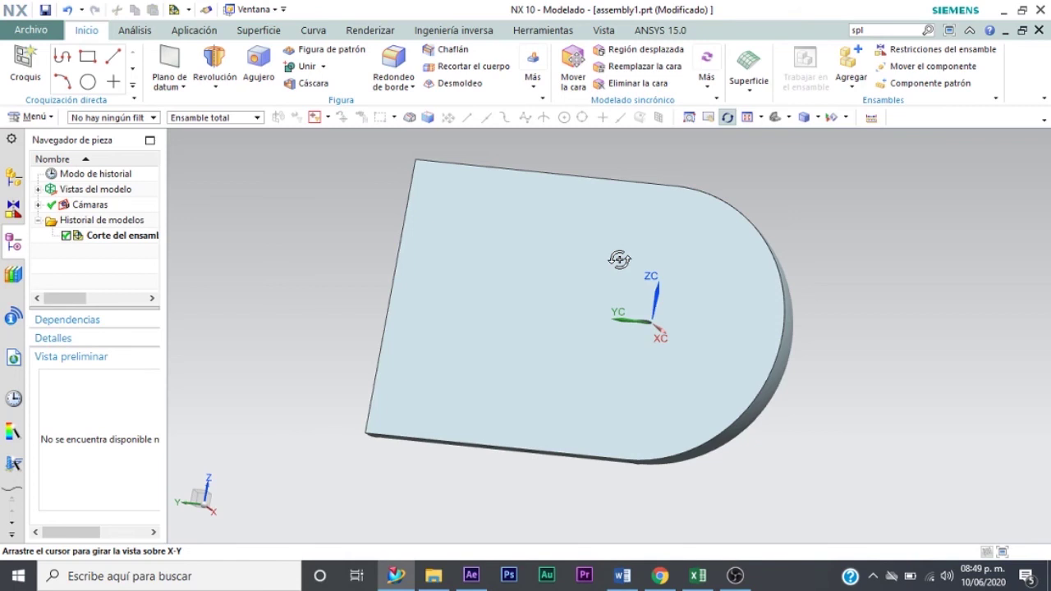
{"action": "mouse_move", "coordinate": [619, 259]}
{"action": "left_mouse_down"}
{"action": "mouse_move", "coordinate": [641, 276]}
{"action": "mouse_move", "coordinate": [607, 288]}
{"action": "left_mouse_up"}
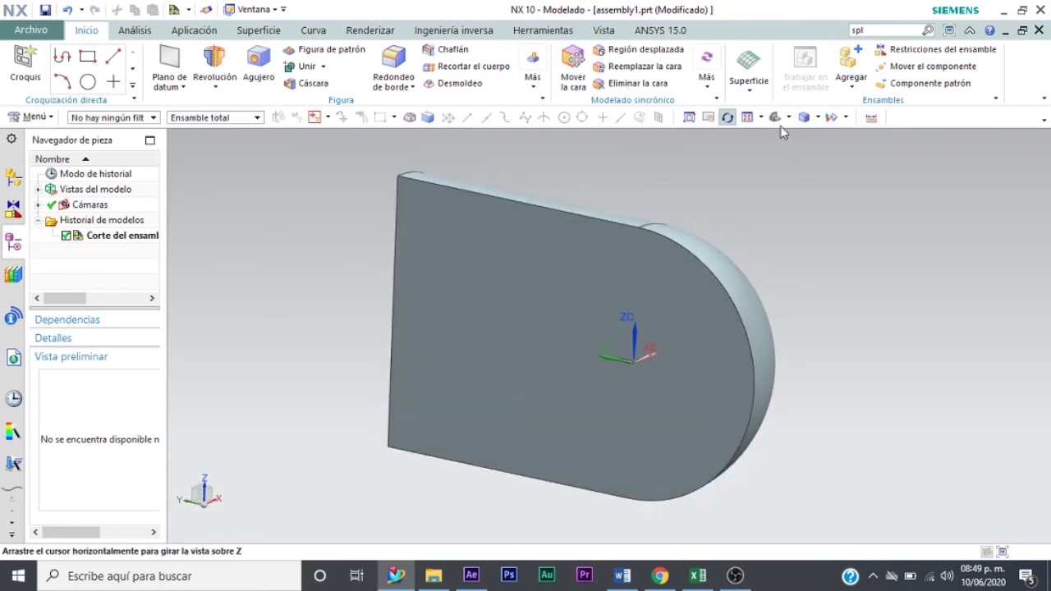
{"action": "left_click_drag", "start_coordinate": [781, 124], "coordinate": [828, 123]}
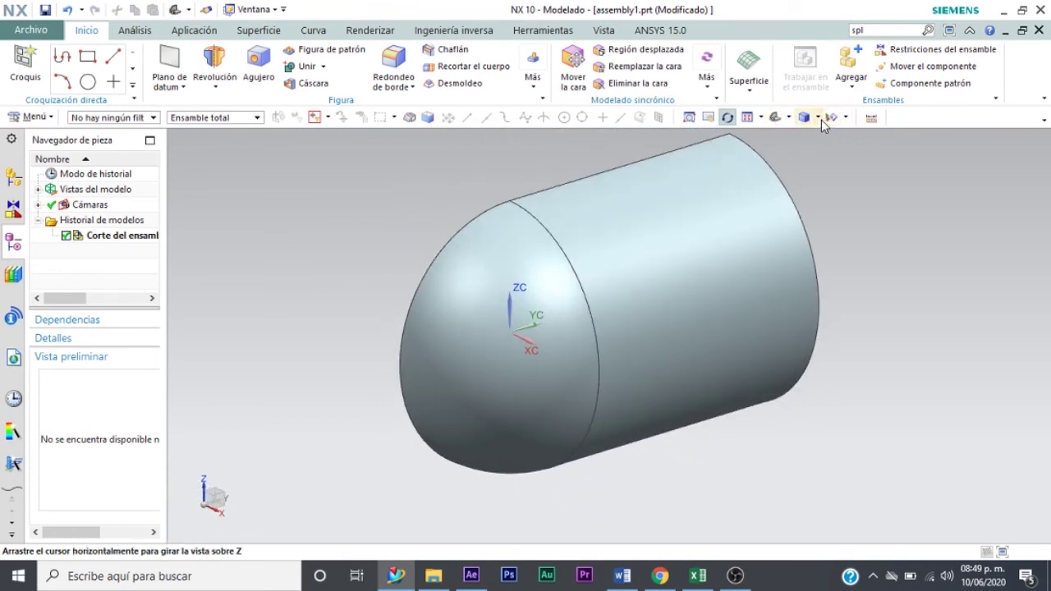
Display the cut capsule as static wireframe in a trimetric view orientation.
{"action": "left_click", "coordinate": [821, 119]}
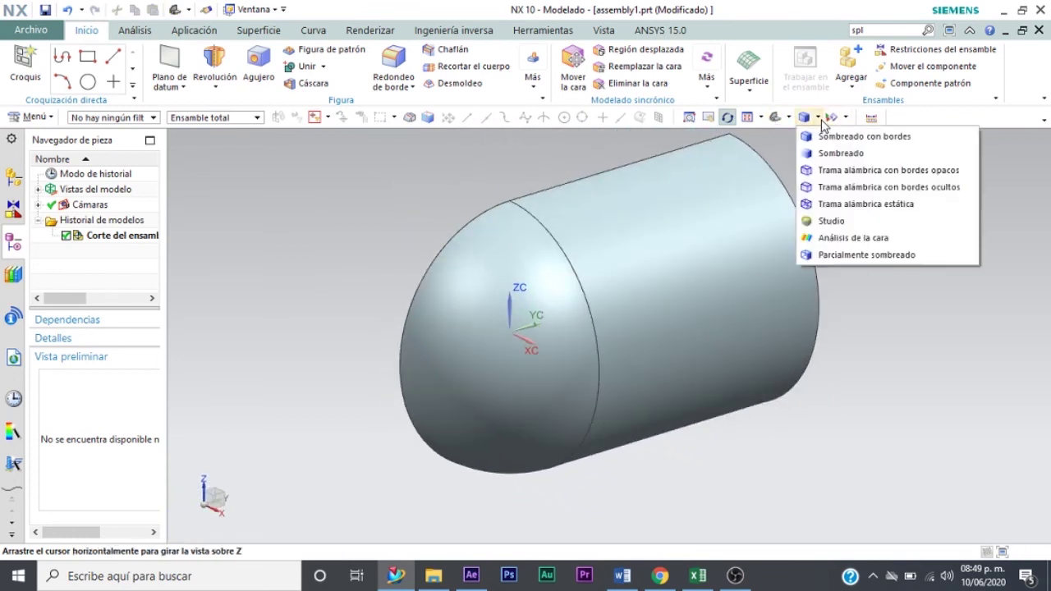
{"action": "left_click", "coordinate": [860, 210]}
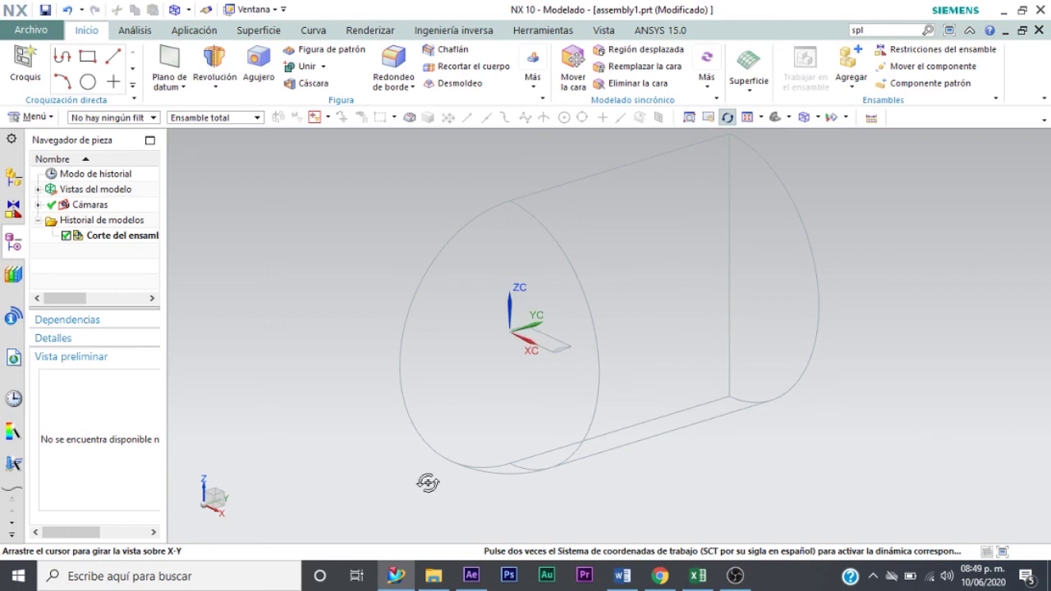
{"action": "left_click", "coordinate": [788, 117]}
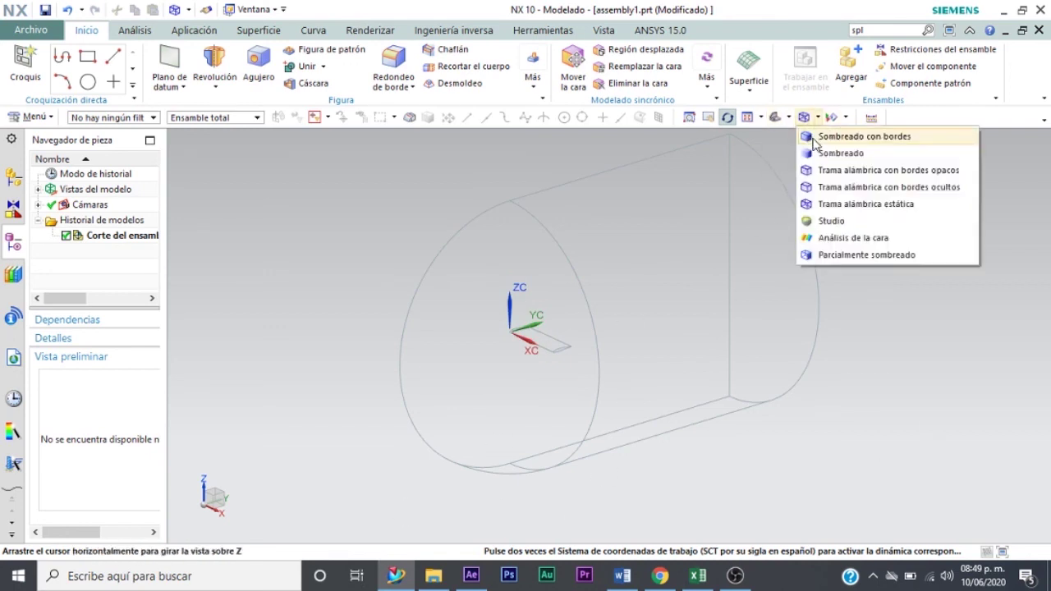
{"action": "left_click", "coordinate": [820, 158]}
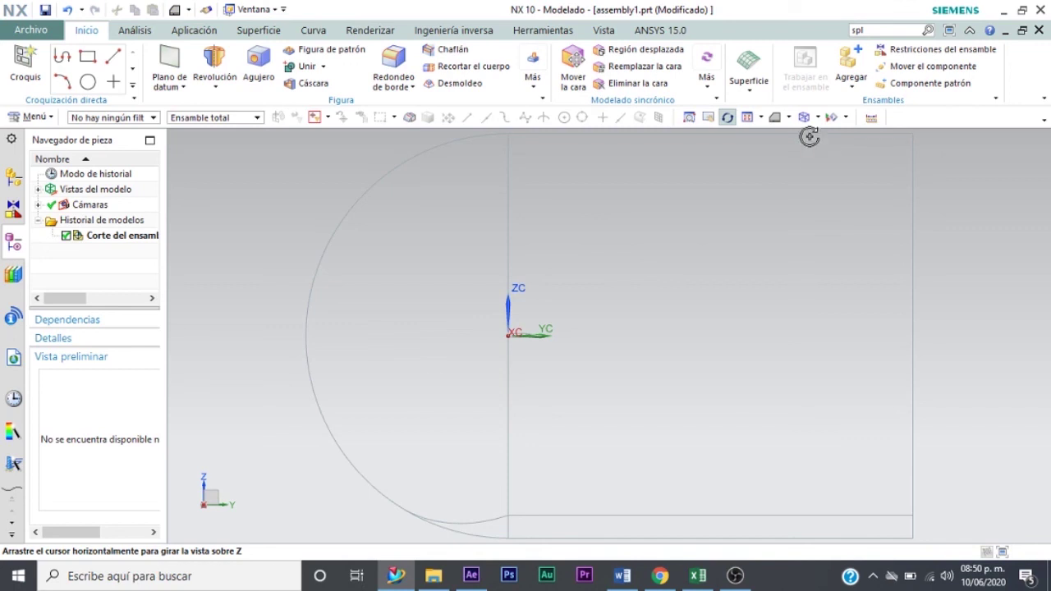
{"action": "left_click", "coordinate": [788, 118]}
{"action": "left_click", "coordinate": [780, 142]}
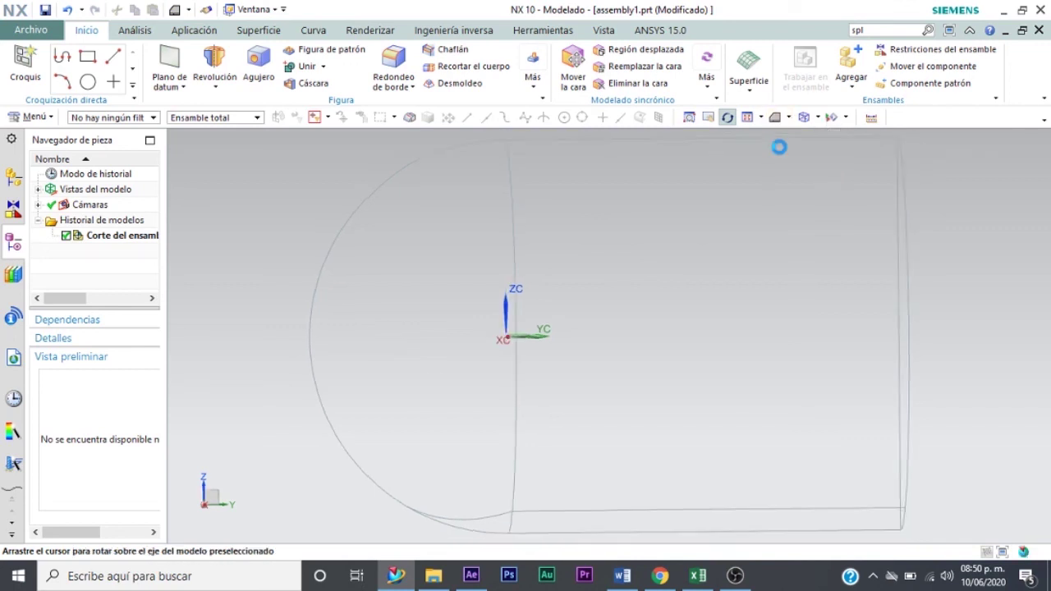